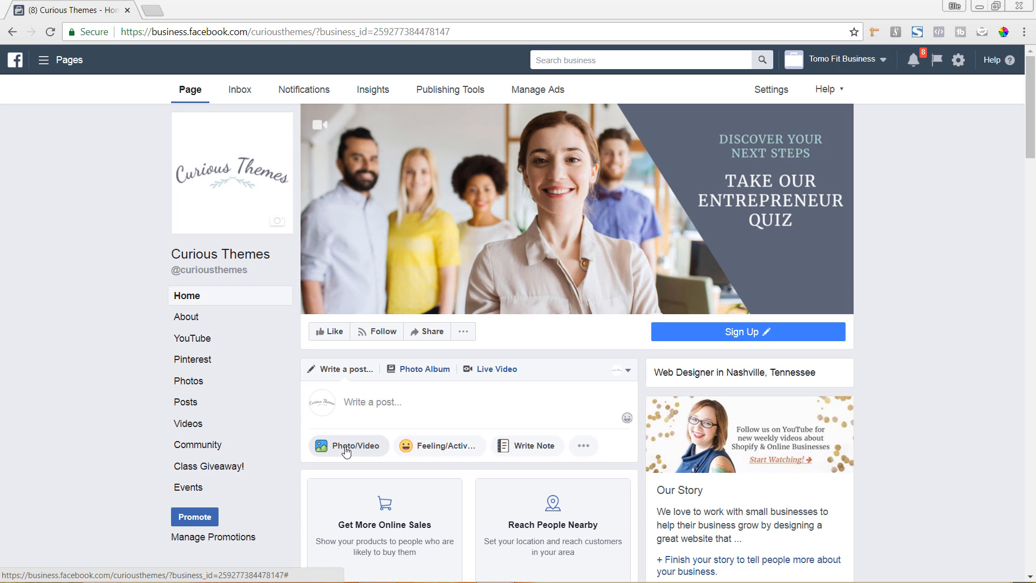
Start a photo/video upload for a new post on the Curious Themes page and browse into the Curious Themes folder.
click(346, 448)
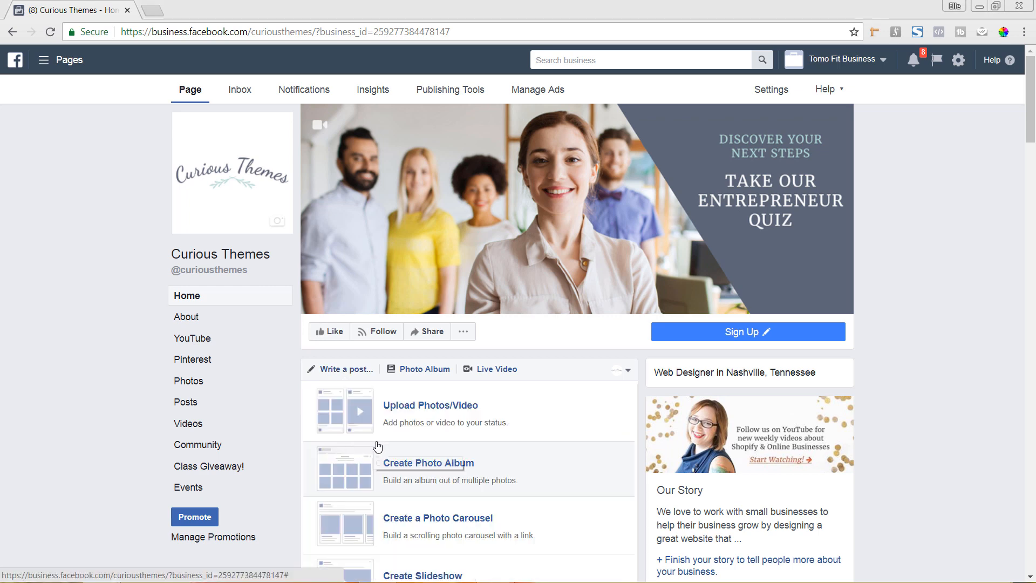
scroll(415, 426, down, 3)
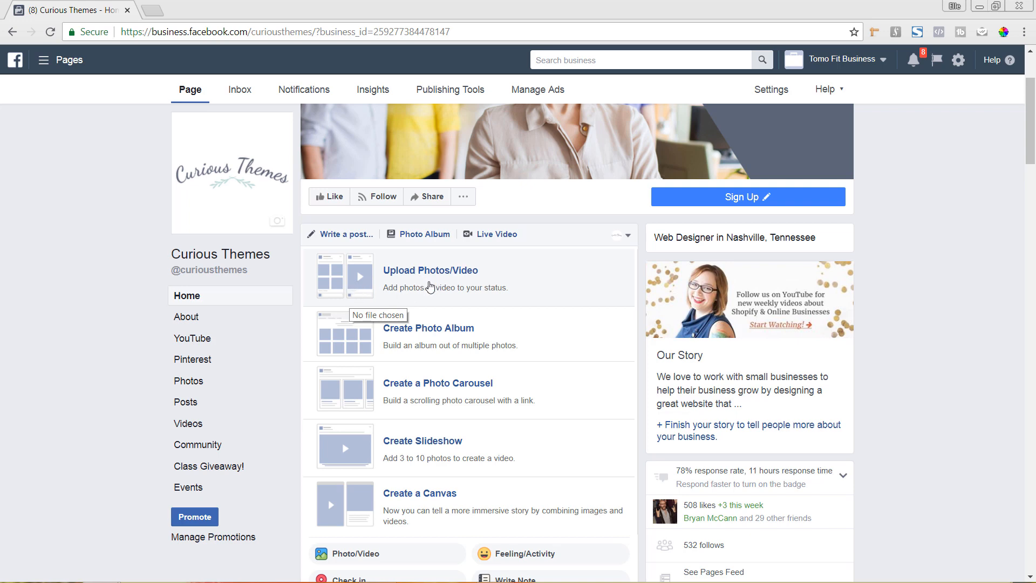
click(430, 286)
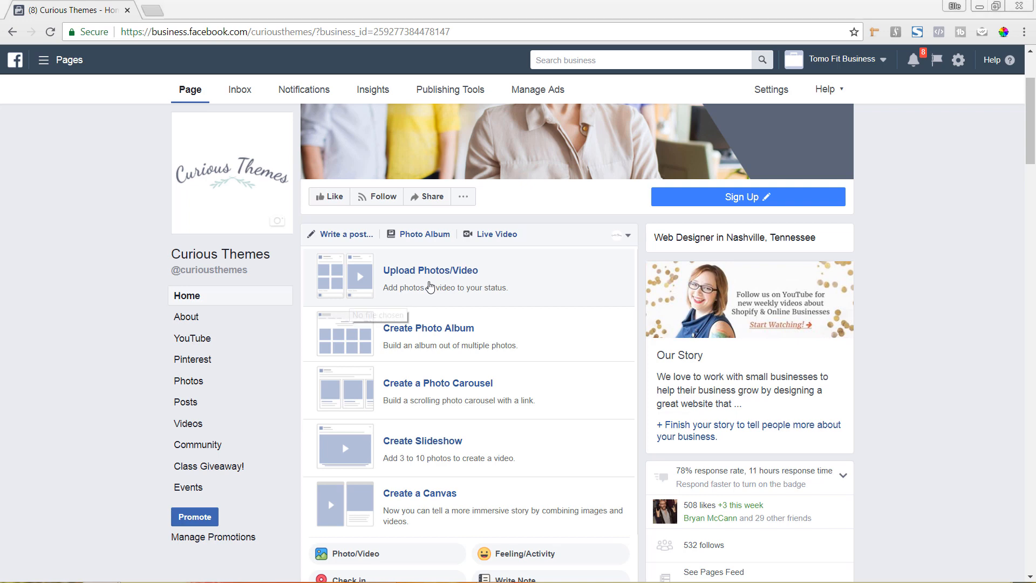
click(484, 96)
double_click(484, 96)
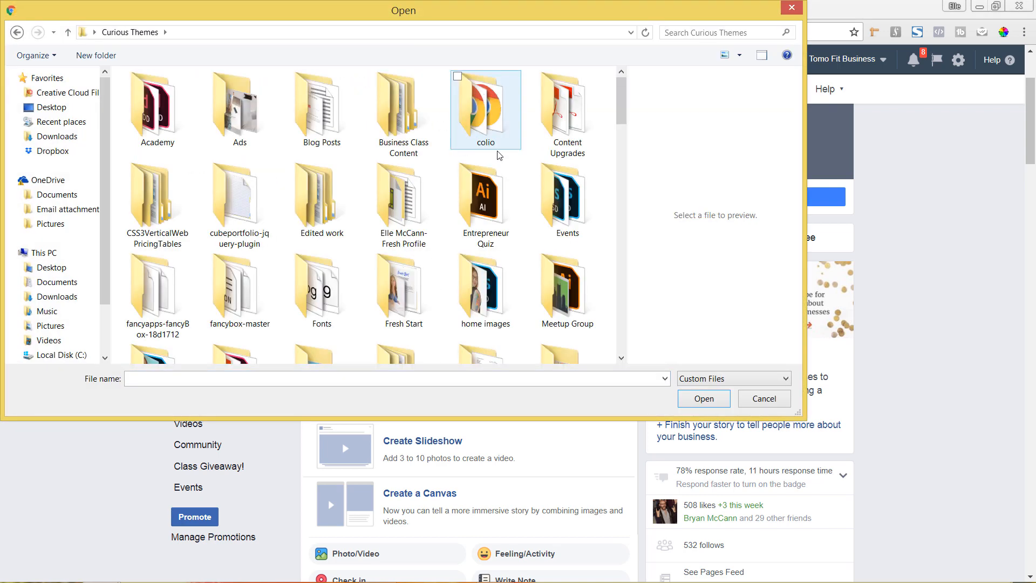
Upload the MP4 file from the Videos subfolder Curious-Themes-Videos-Business-Truth-Why-you-arent-making-money.
scroll(638, 171, down, 5)
scroll(638, 171, down, 2)
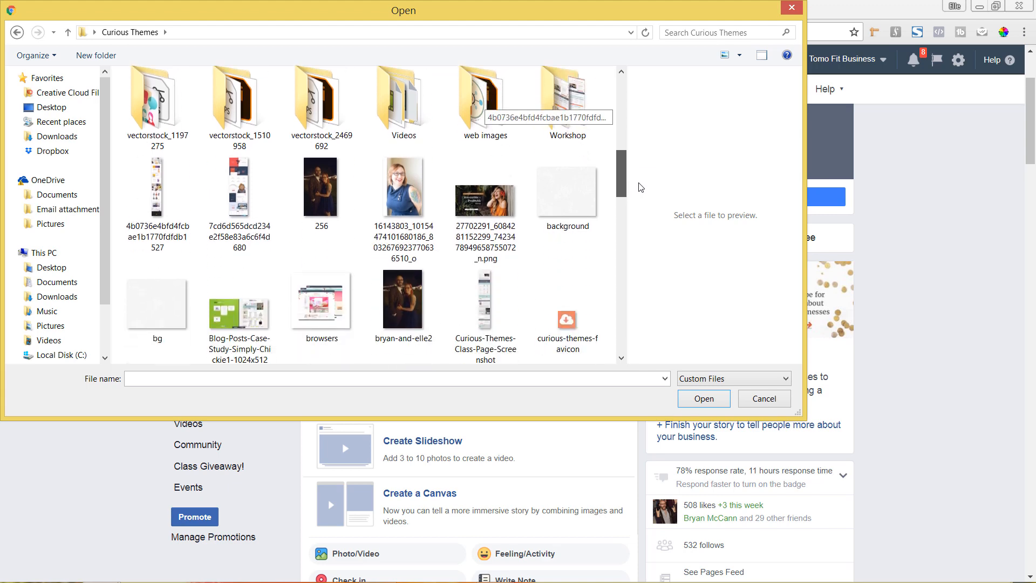
click(405, 108)
double_click(405, 108)
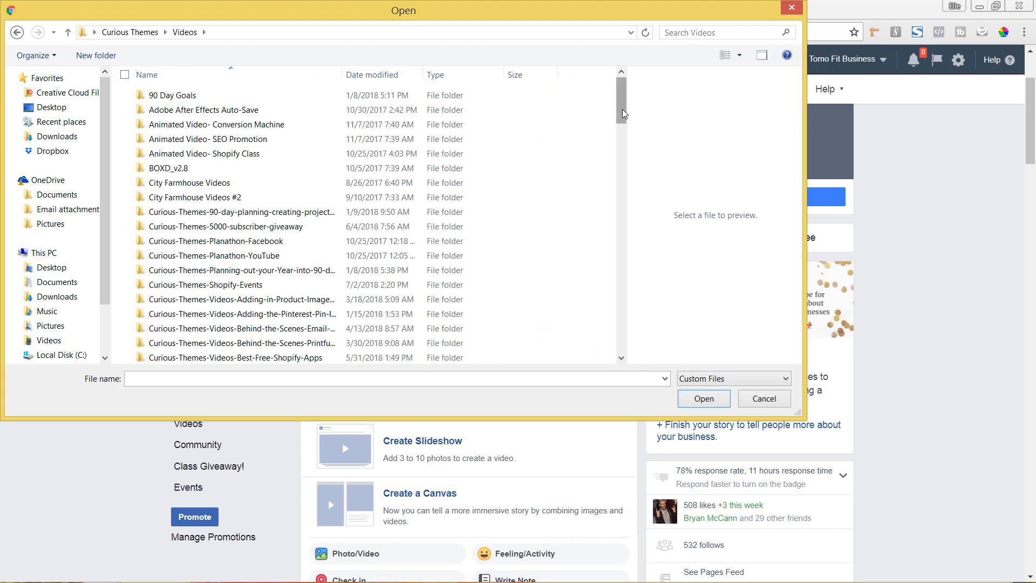
drag(621, 117, 618, 144)
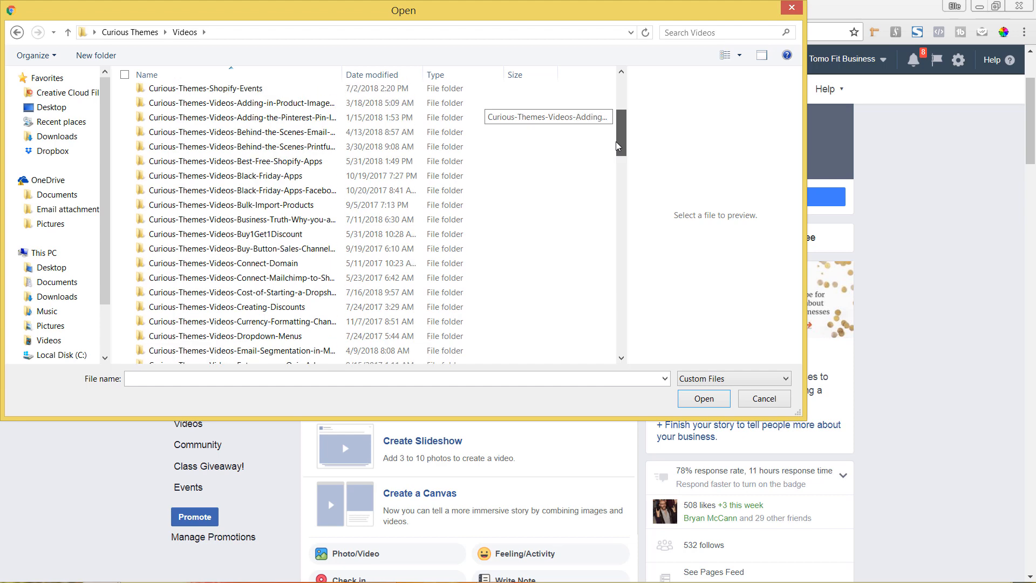
click(318, 222)
double_click(319, 221)
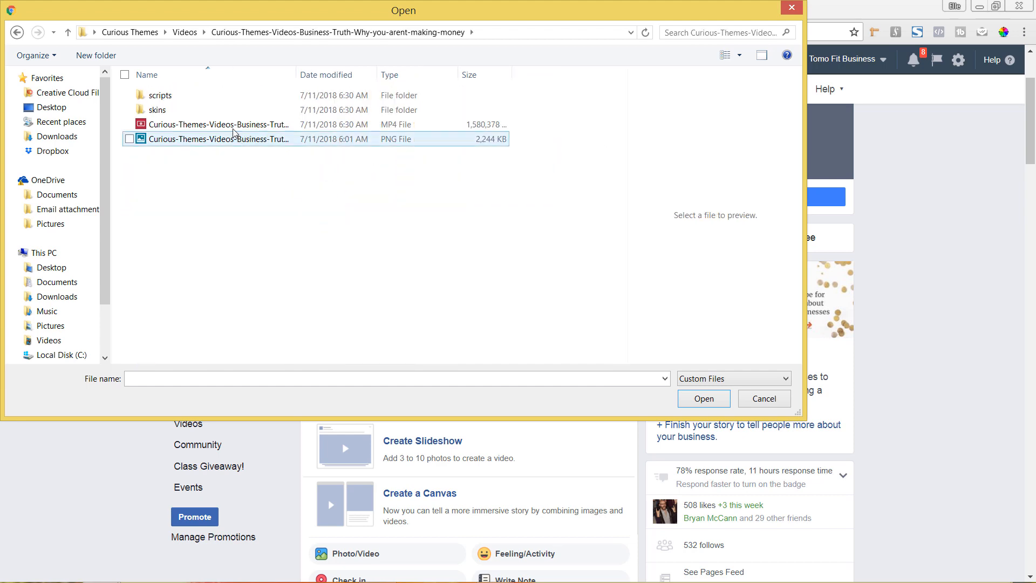
click(232, 125)
click(703, 399)
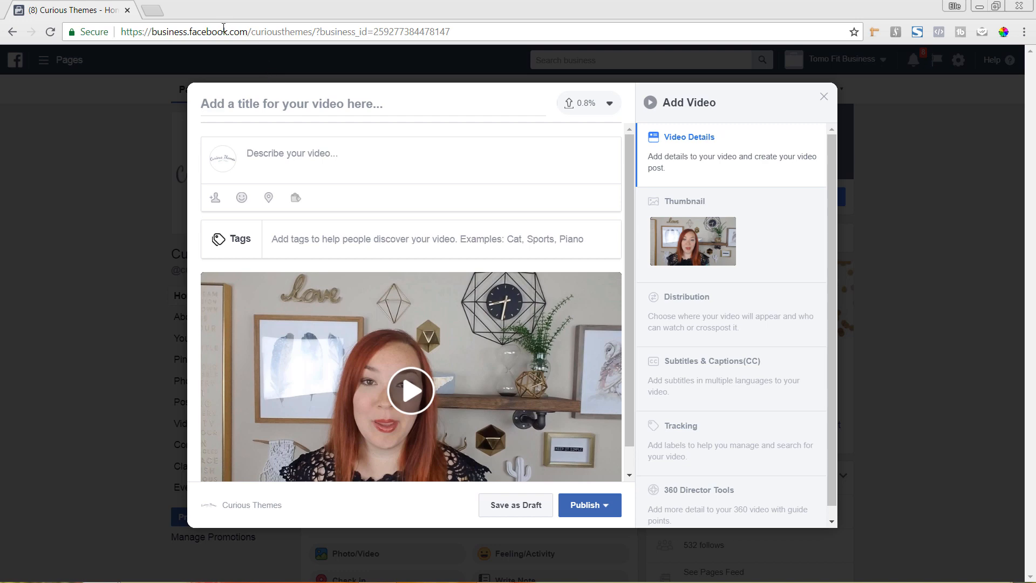
In a new tab, open "Top 3 Reasons Why You Are Not Making Money Online" from the Curious Themes YouTube channel and pause playback.
click(154, 11)
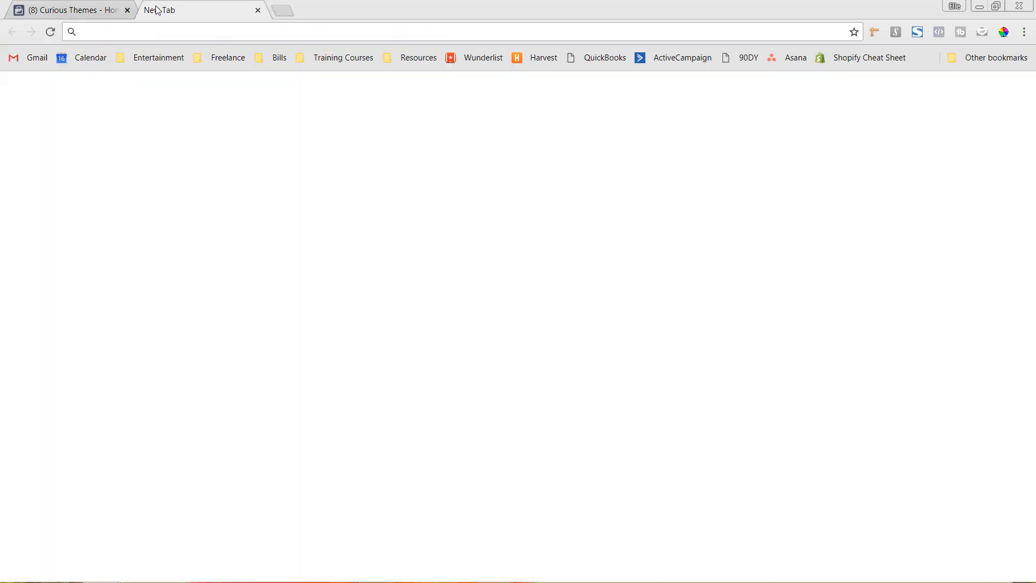
text(youtube.com)
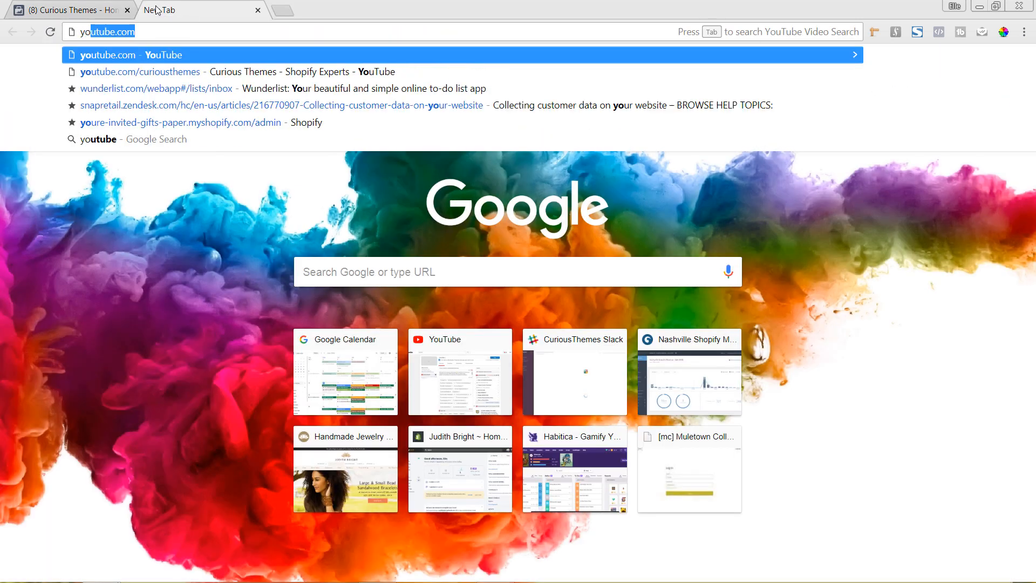
key(Down)
key(Return)
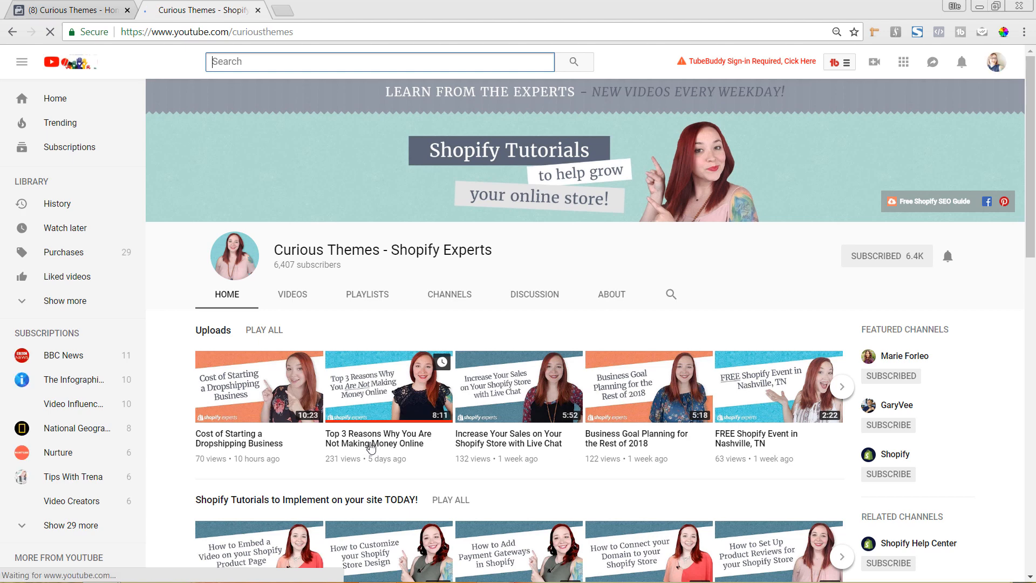
click(372, 440)
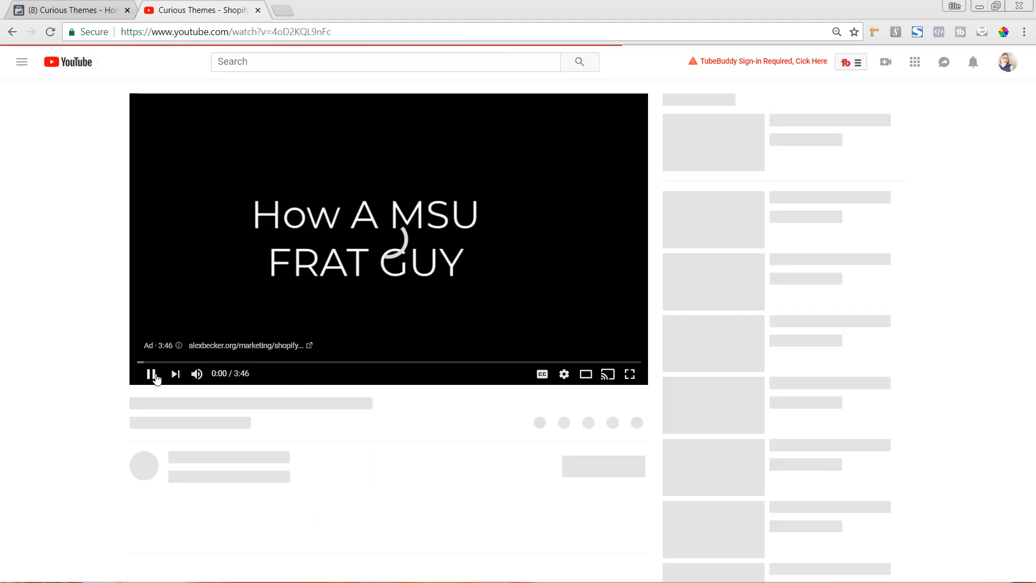
click(150, 379)
Copy the YouTube video's title, "Top 3 Reasons Why You Are Not Making Money Online", into the title of the Facebook video.
scroll(289, 341, down, 4)
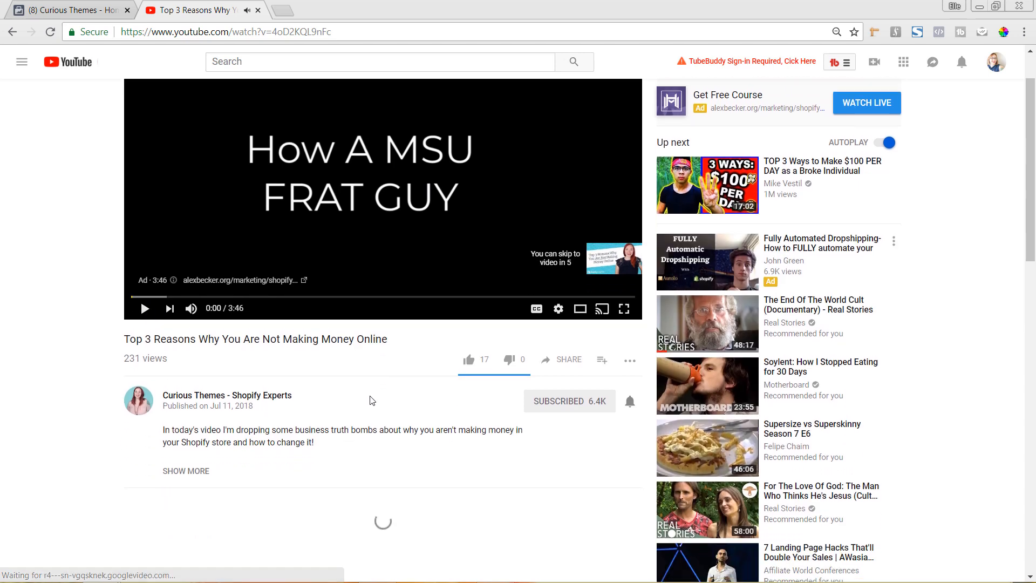
scroll(288, 341, down, 1)
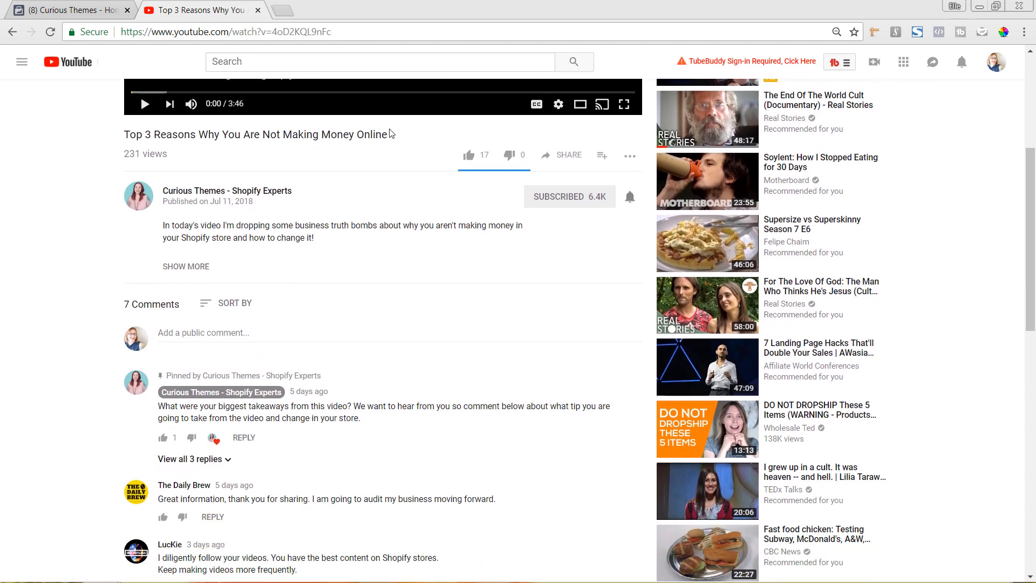
drag(388, 135, 124, 134)
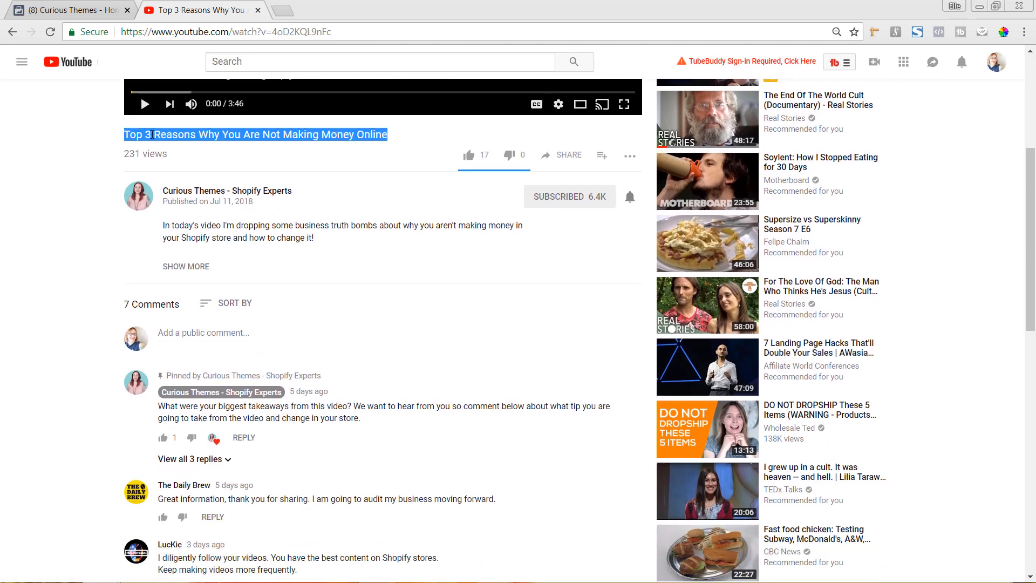
right_click(152, 132)
click(187, 135)
click(65, 10)
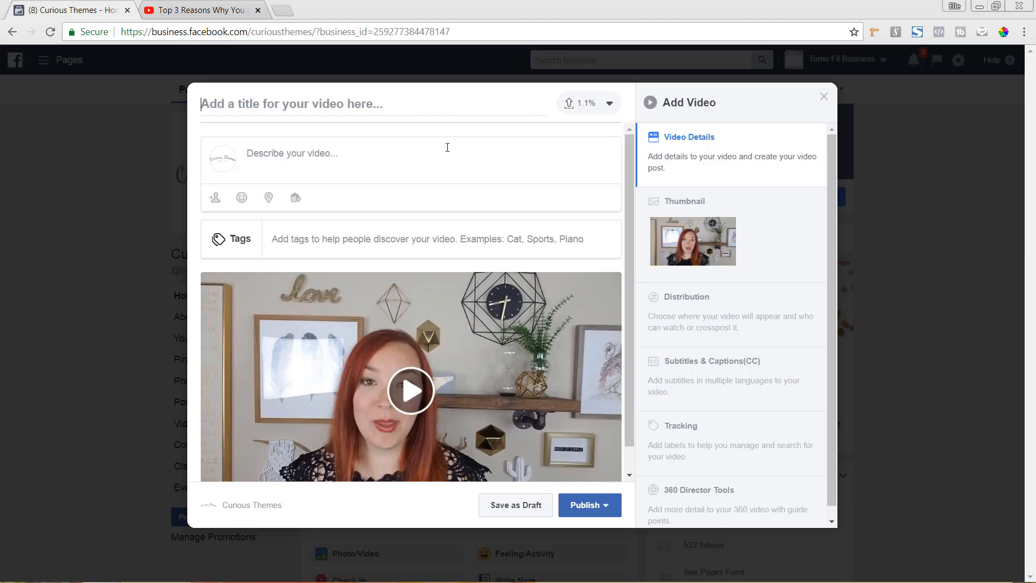
right_click(332, 102)
click(385, 184)
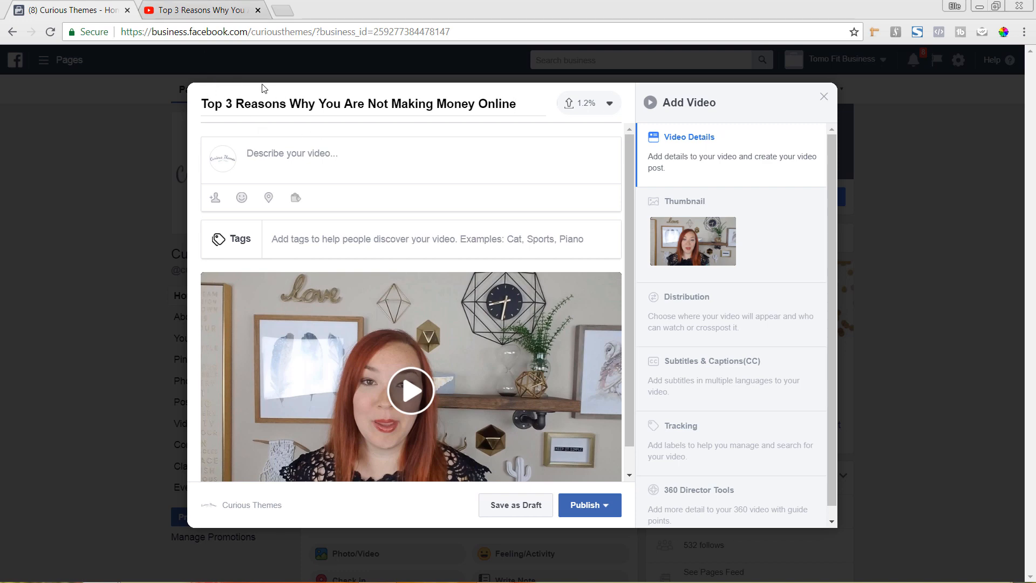
Expand the YouTube video's description and copy its opening sentence about business truth bombs.
click(194, 11)
click(181, 265)
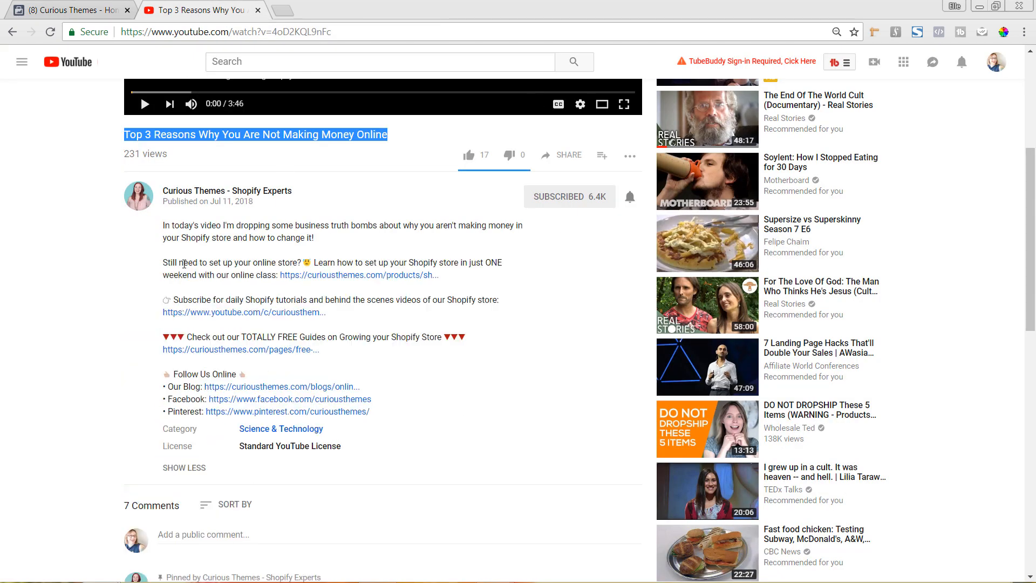
drag(373, 241, 162, 230)
right_click(185, 229)
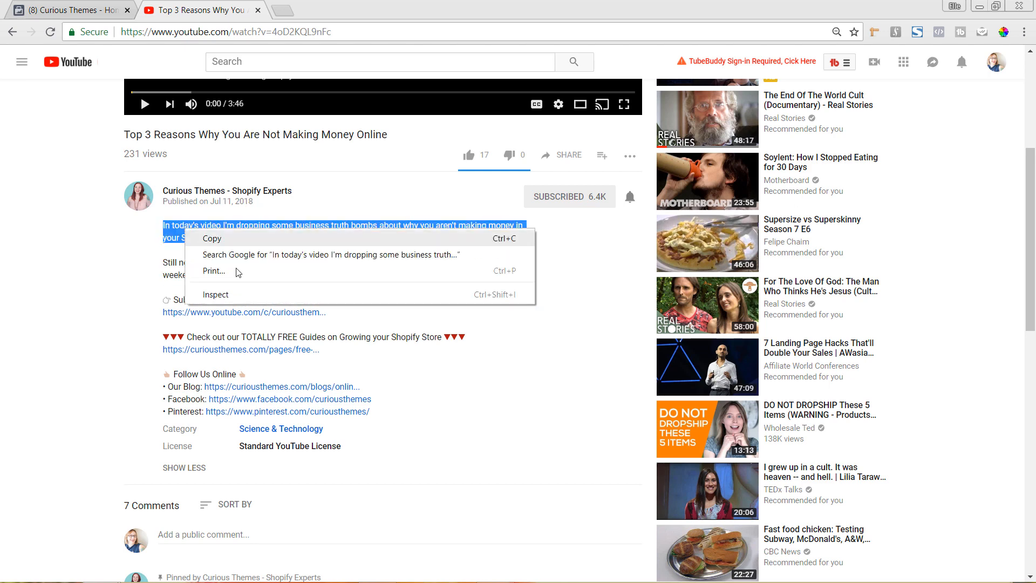
click(241, 239)
Paste the copied sentence as the Facebook video's description and remove the line break before "aren't".
click(78, 10)
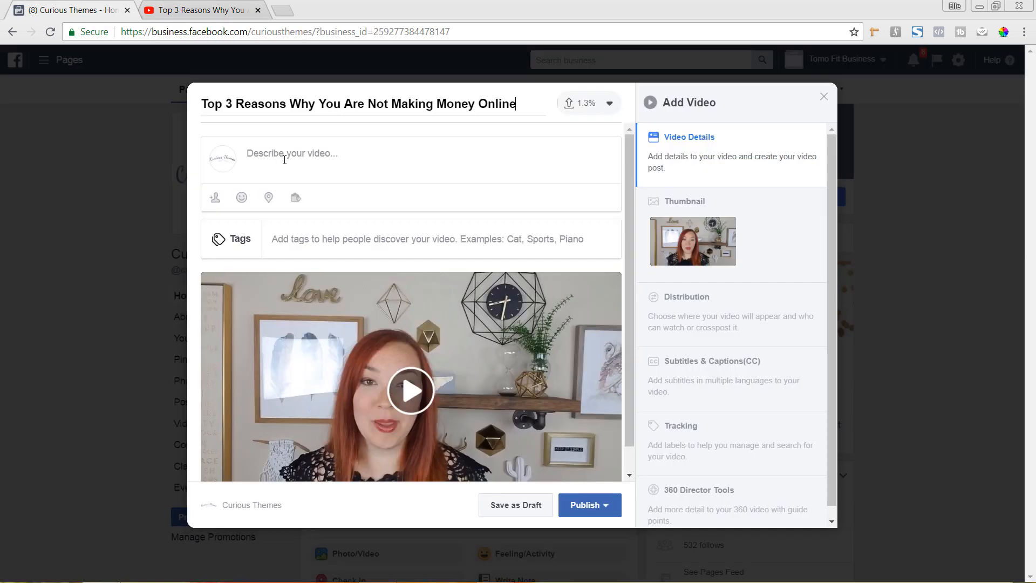
click(289, 156)
right_click(290, 159)
click(345, 240)
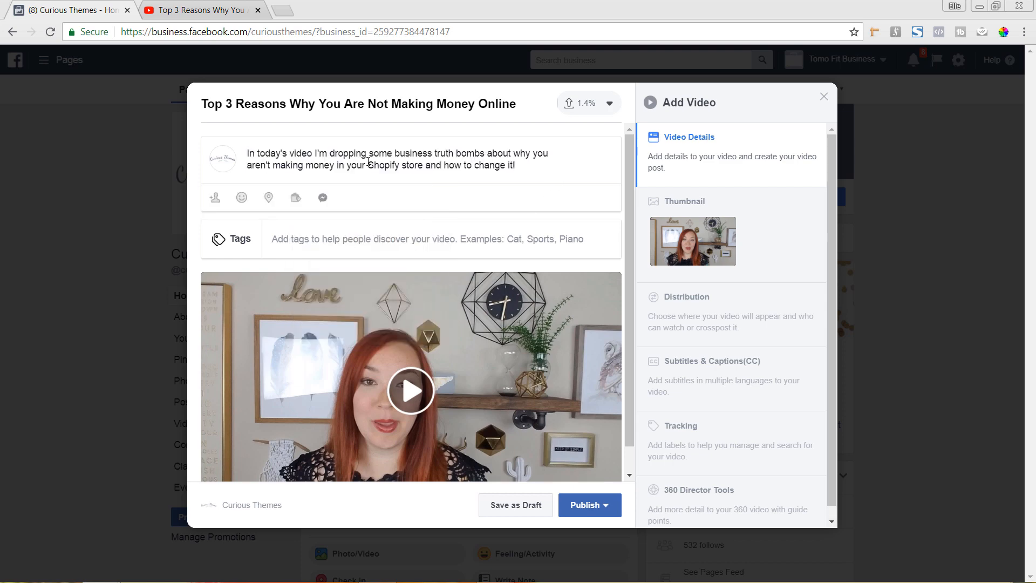
click(248, 168)
key(BackSpace)
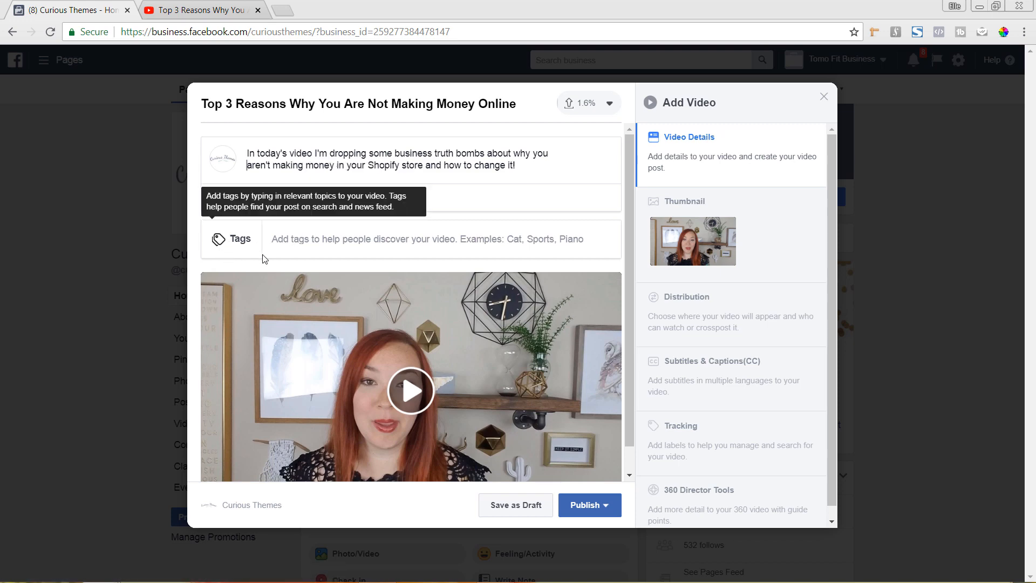
Add the tags "shopify" and "Entrepreneurship" to the Facebook video.
click(303, 245)
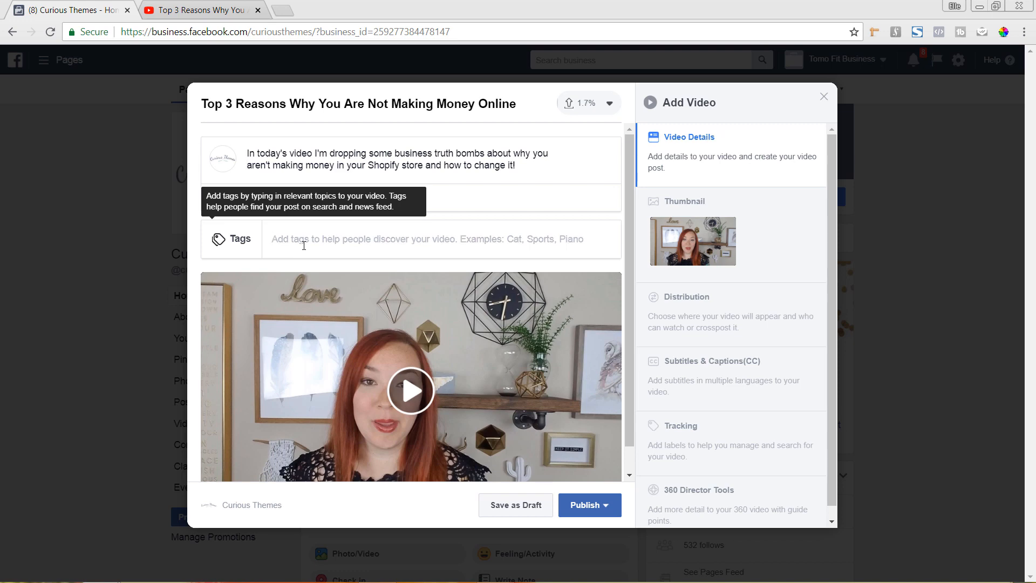
text(sh)
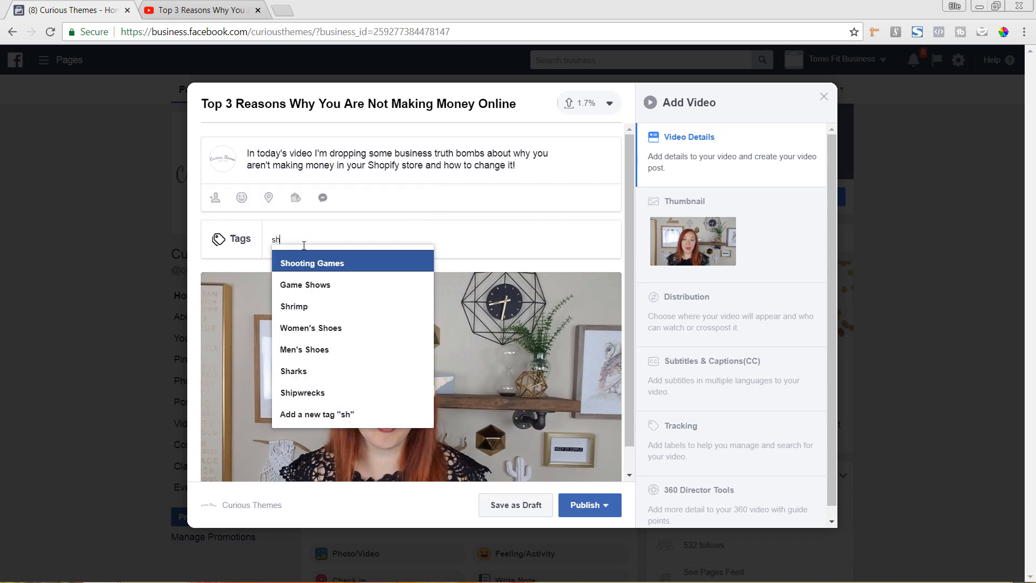
text(op)
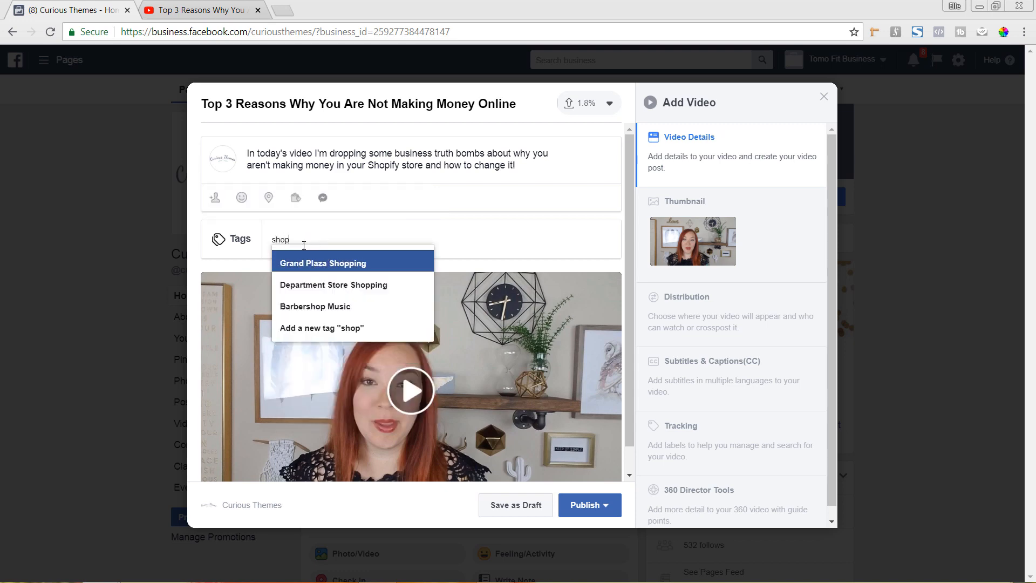
text(i)
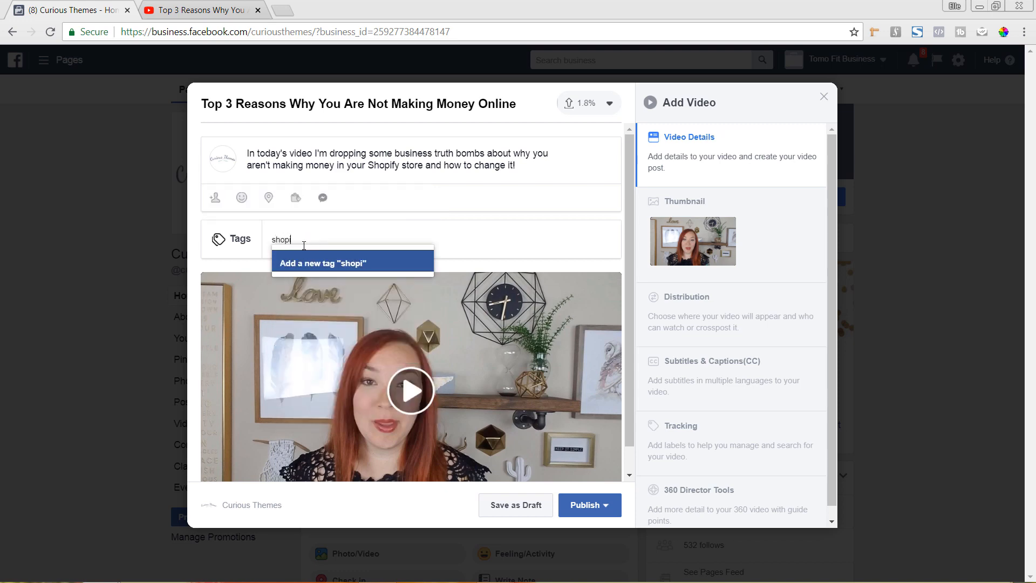
text(fy)
key(Return)
text(entr)
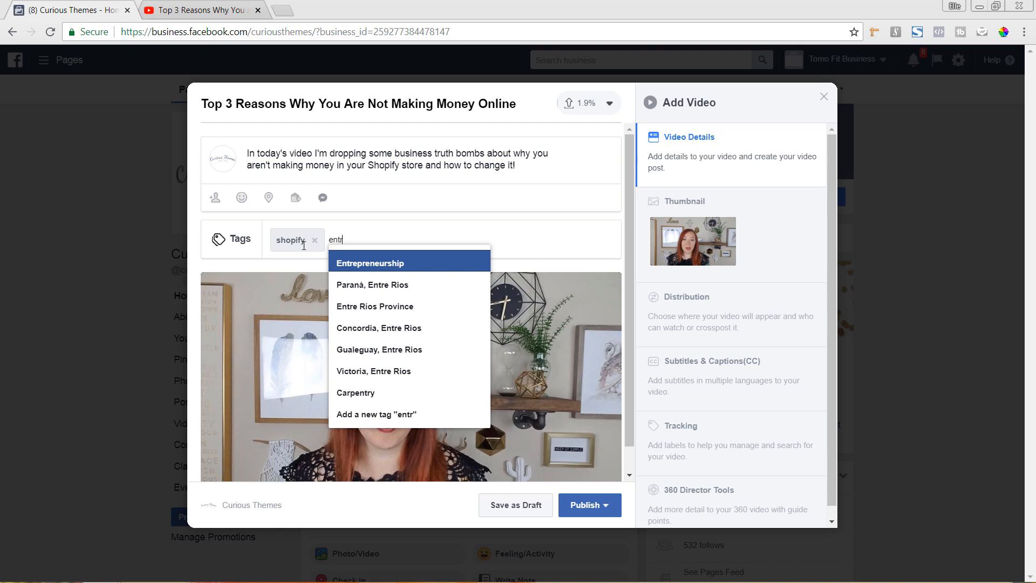
click(422, 263)
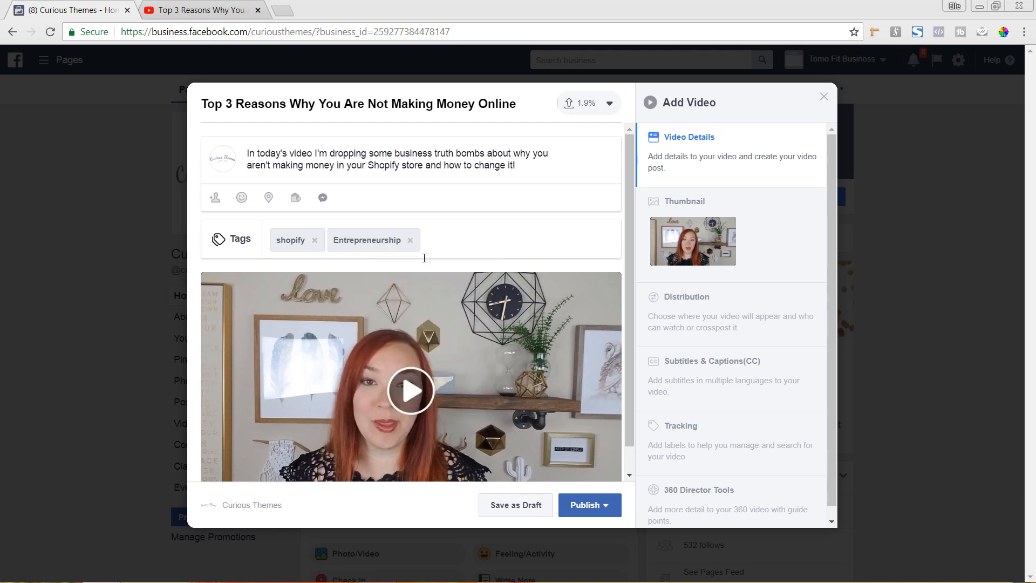
Add "making money online" as a new custom tag on the Facebook video.
text(m)
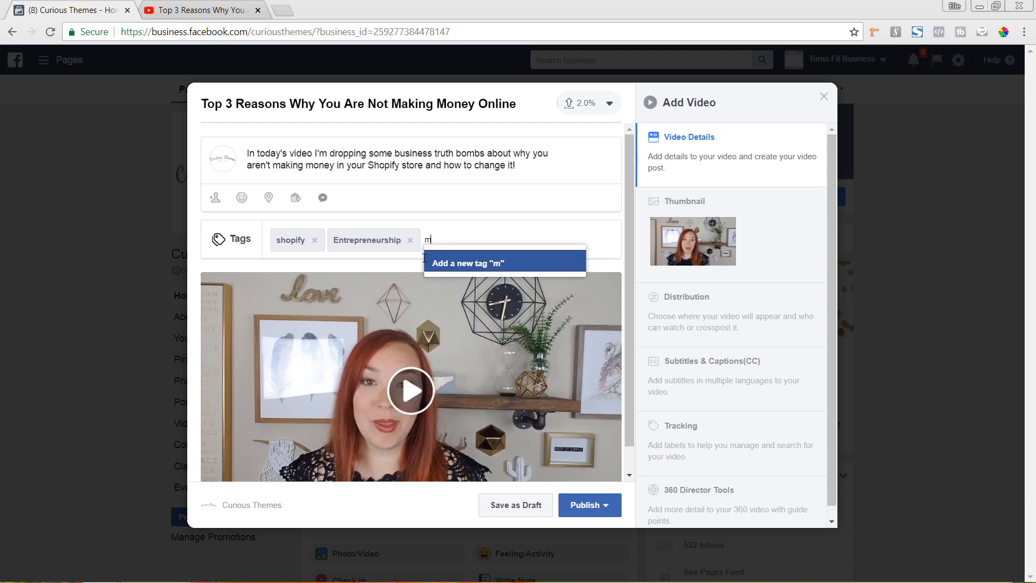
text(aking)
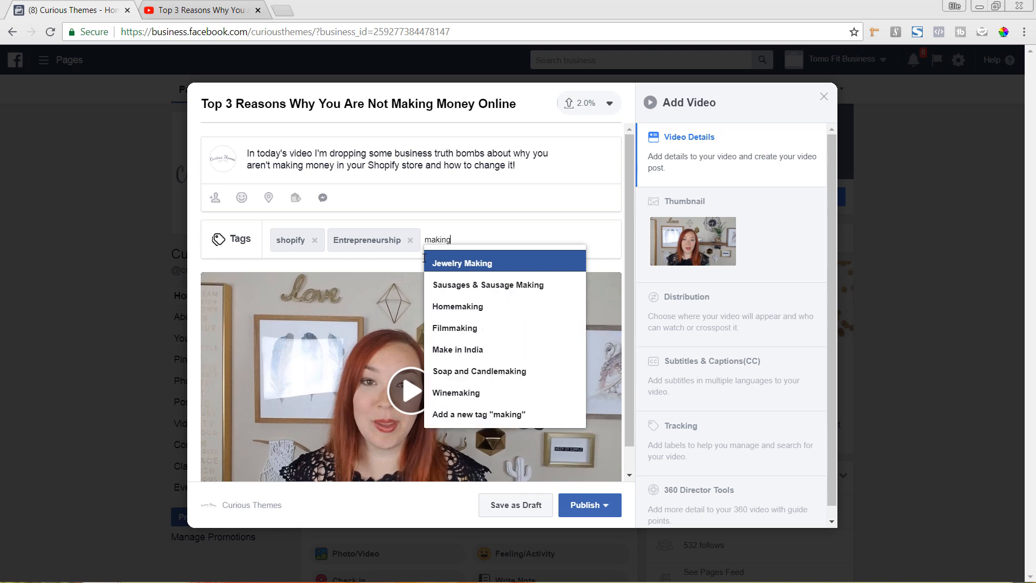
text( money)
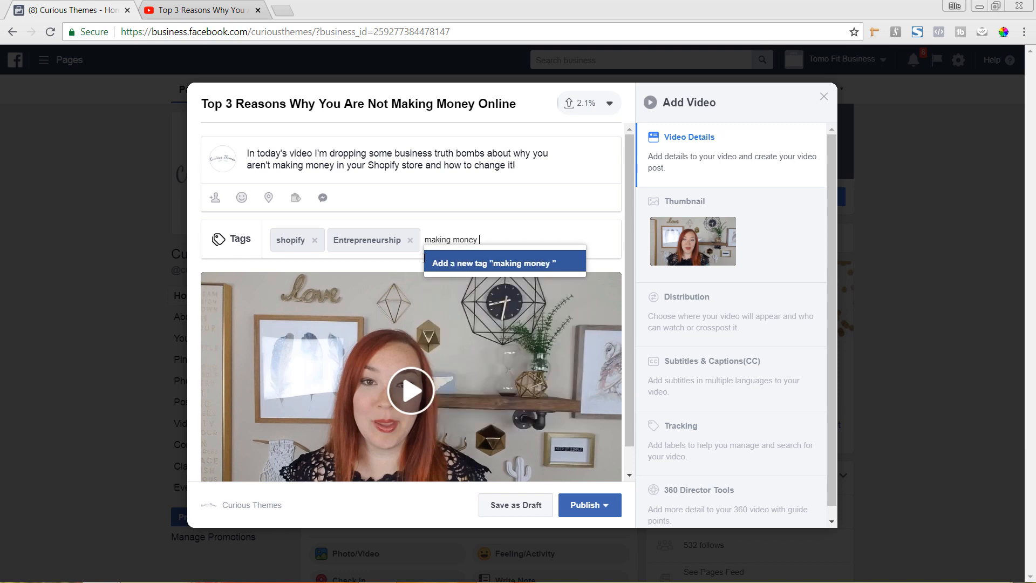
text( online)
key(Return)
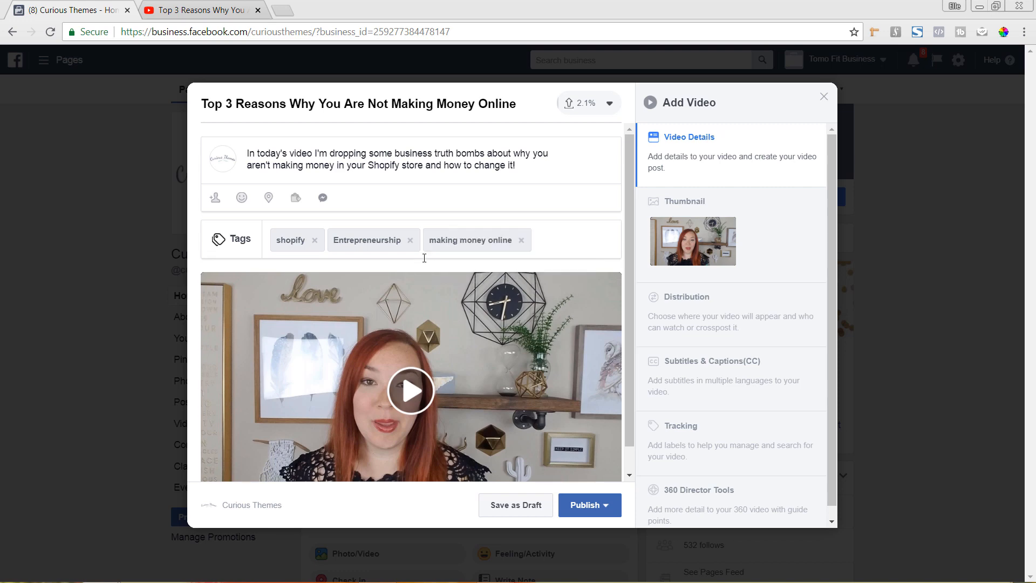
Add the suggested tag "Small Businesses" and the new custom tag "dropshipping" to the Facebook video.
text(bus)
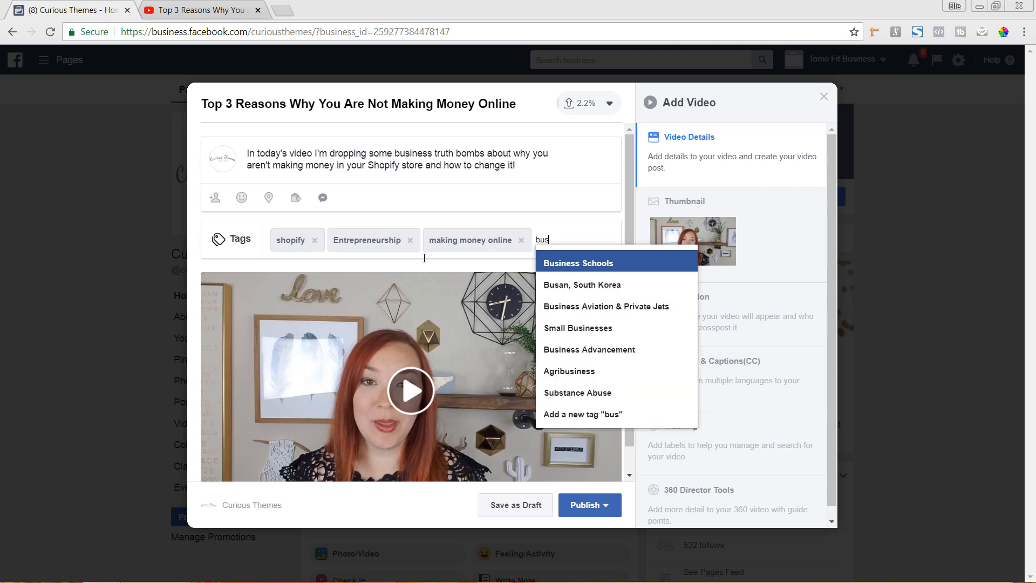
text(iness)
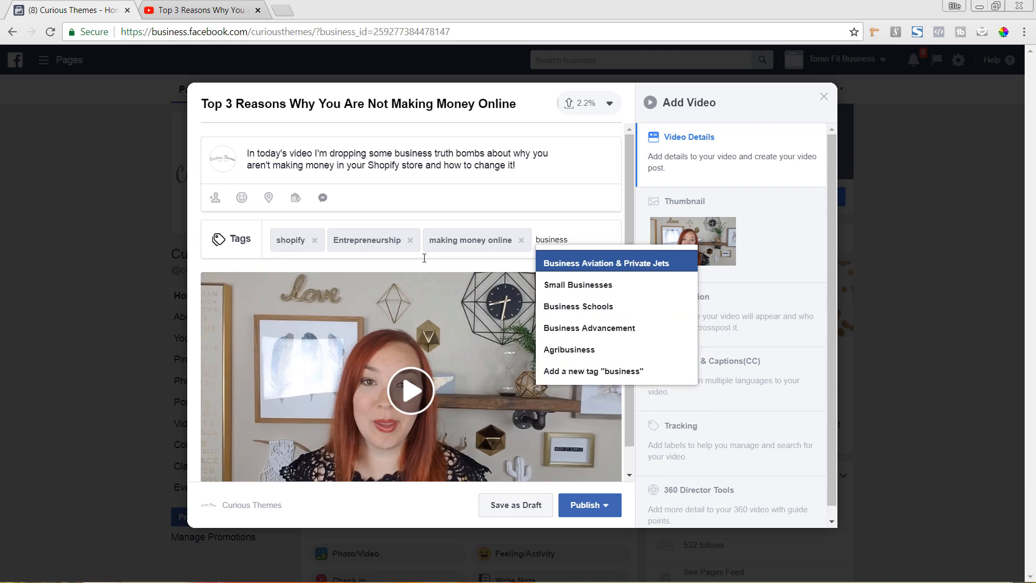
click(625, 294)
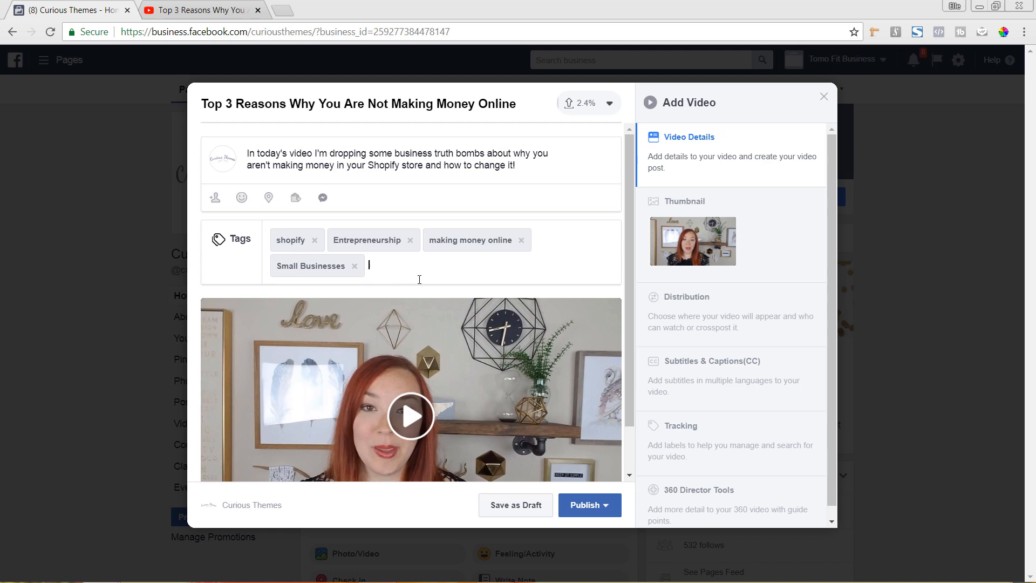
text(dro)
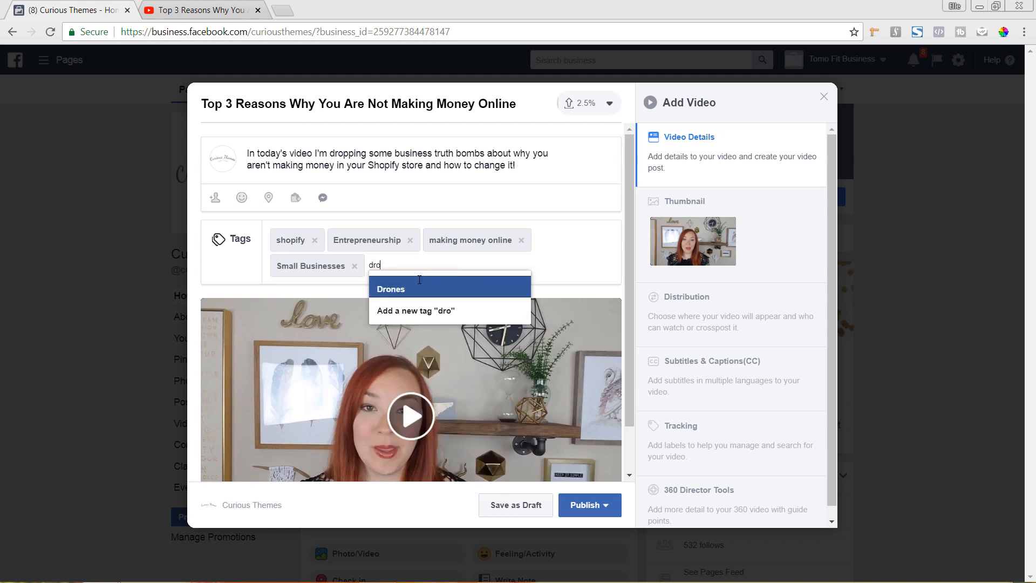
text(pshipping)
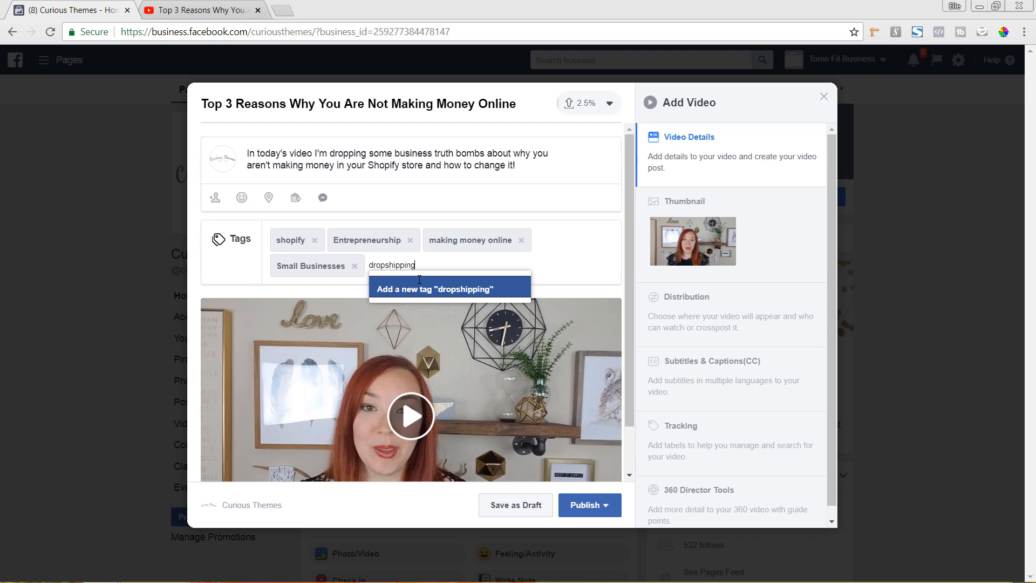
key(Return)
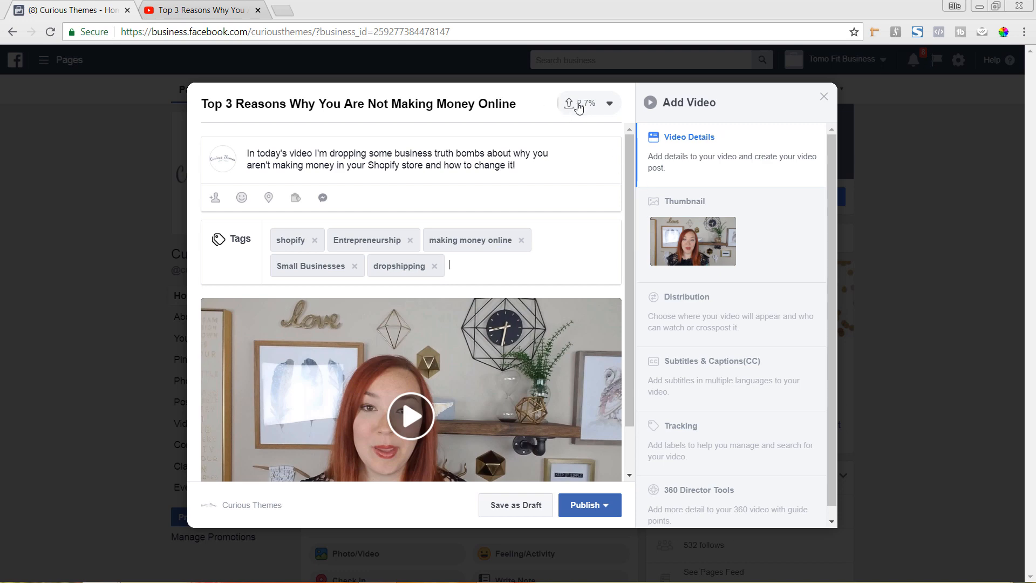
Browse the auto-generated thumbnails and select the smiling frame that directly follows the black image.
click(758, 244)
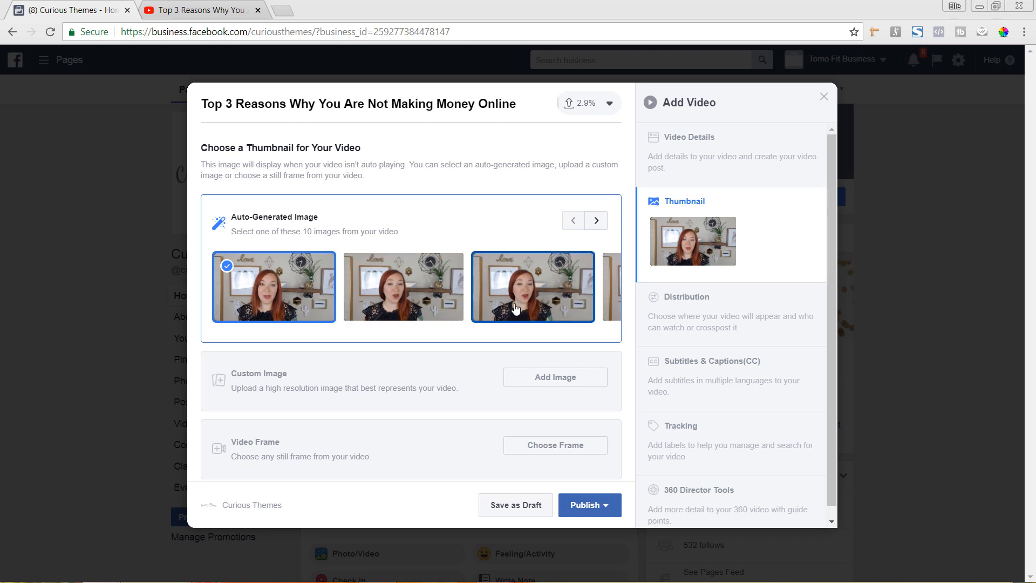
click(594, 222)
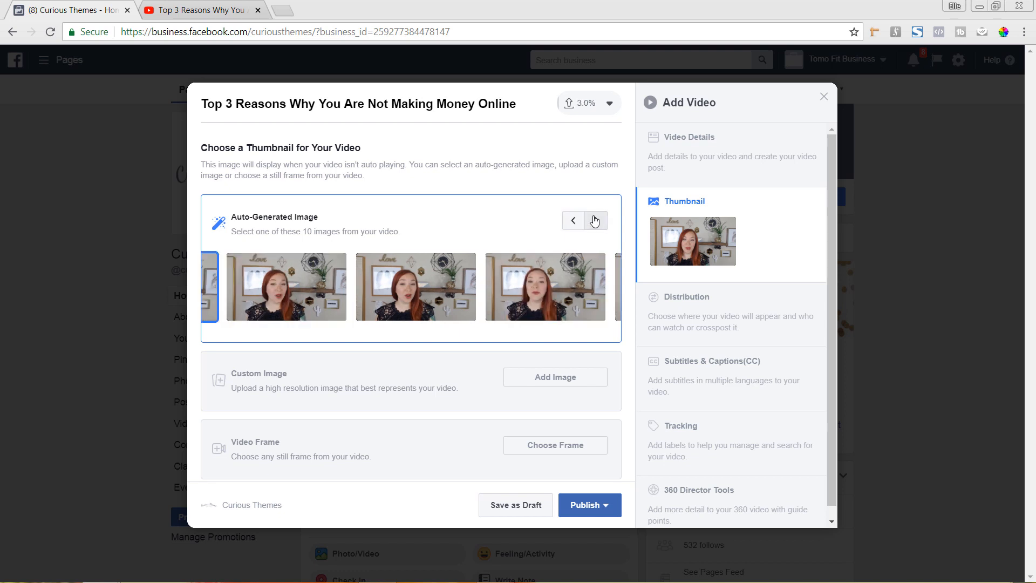
click(596, 221)
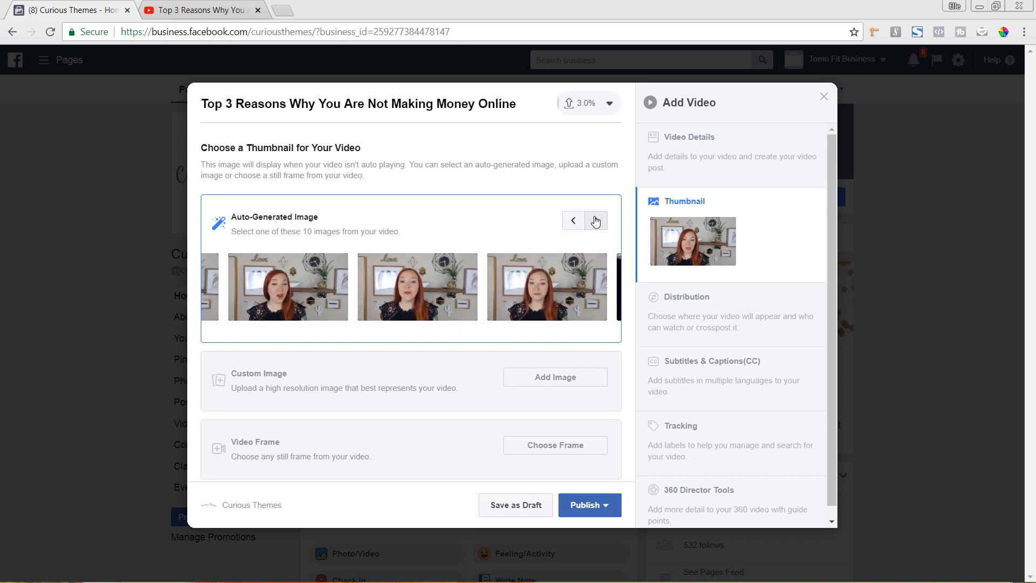
click(595, 221)
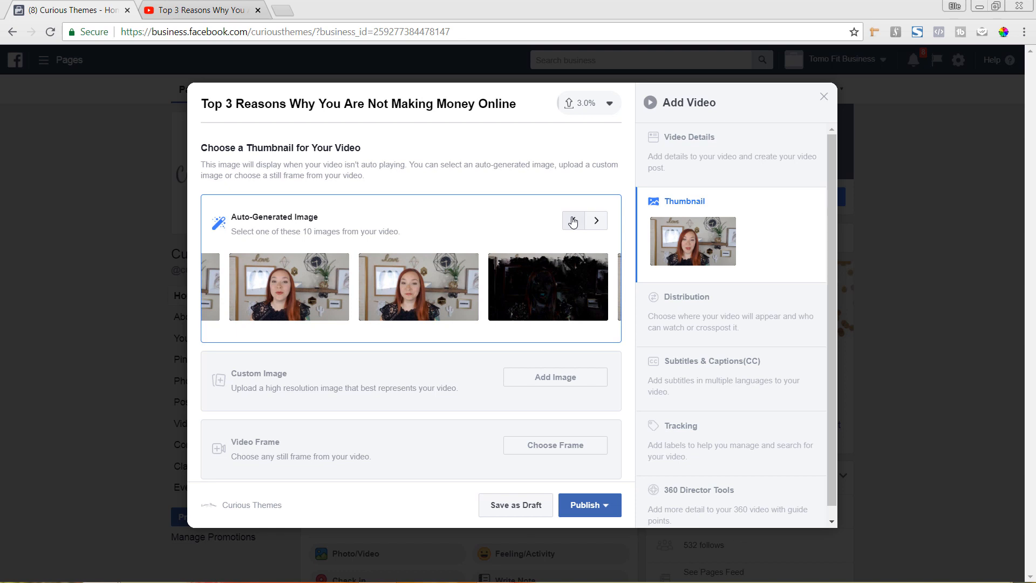
click(573, 221)
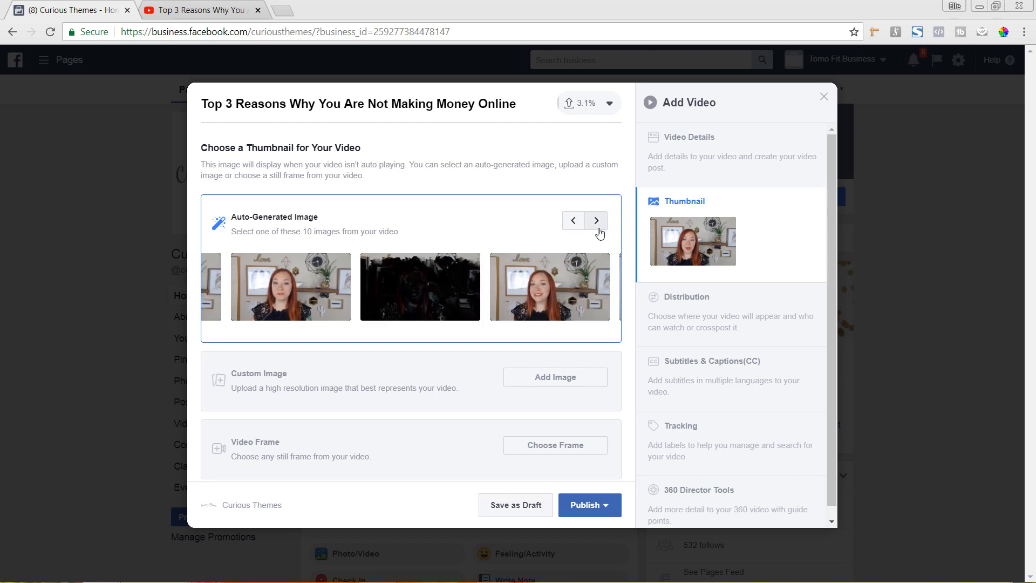
click(573, 301)
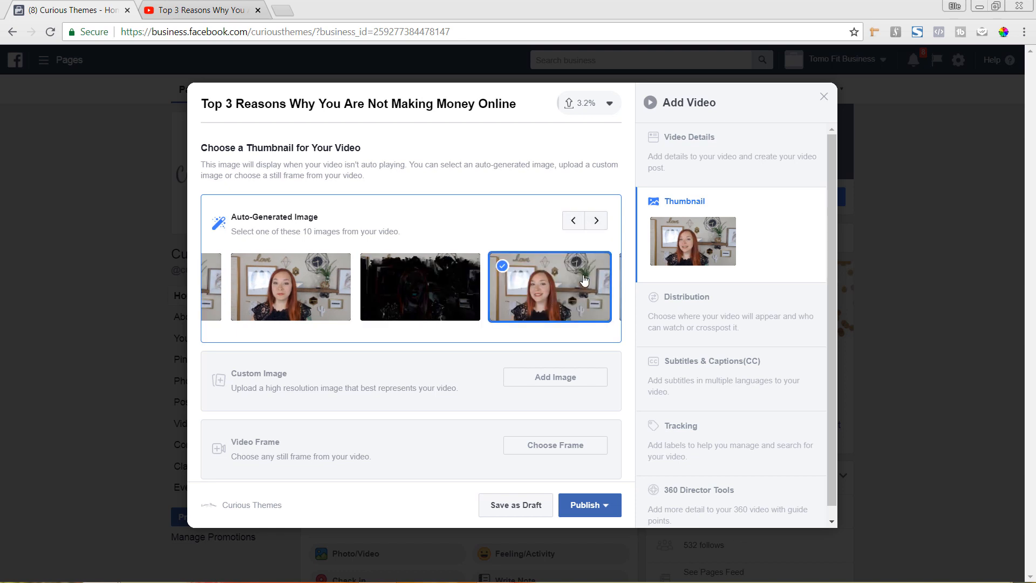
click(598, 222)
click(599, 223)
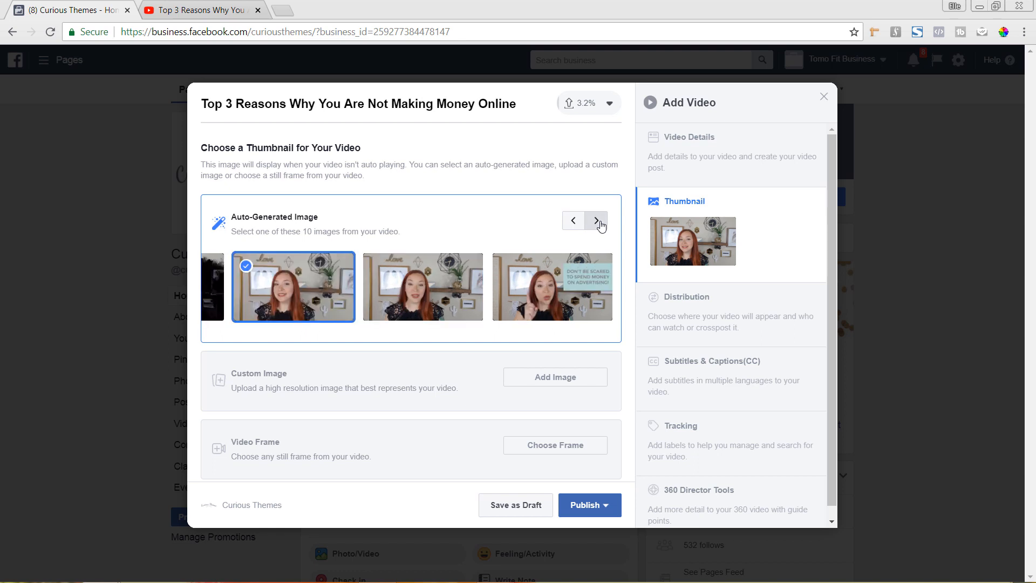
click(573, 223)
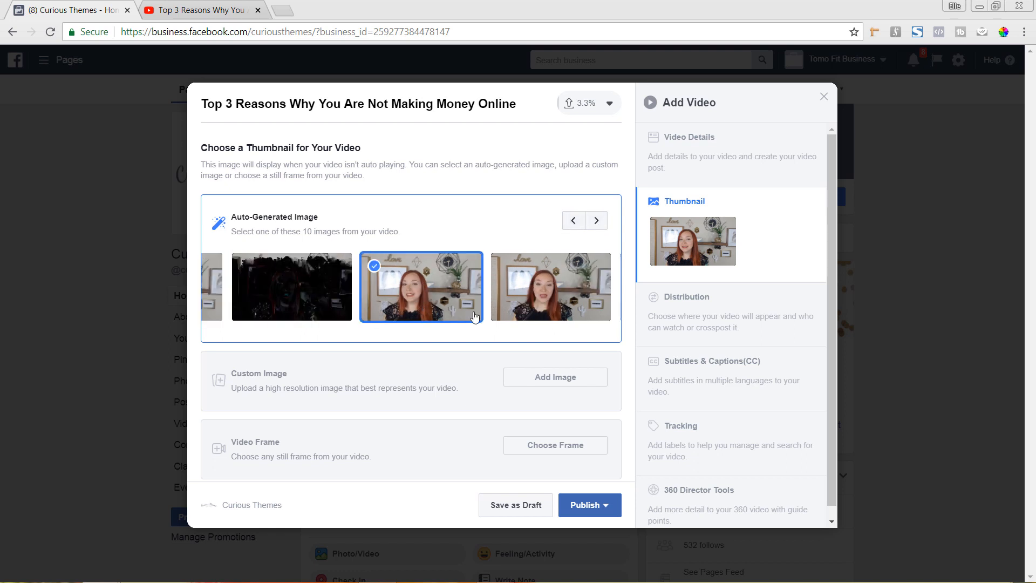
Review the video's distribution, tracking and 360 director options, then return to the video details.
click(691, 327)
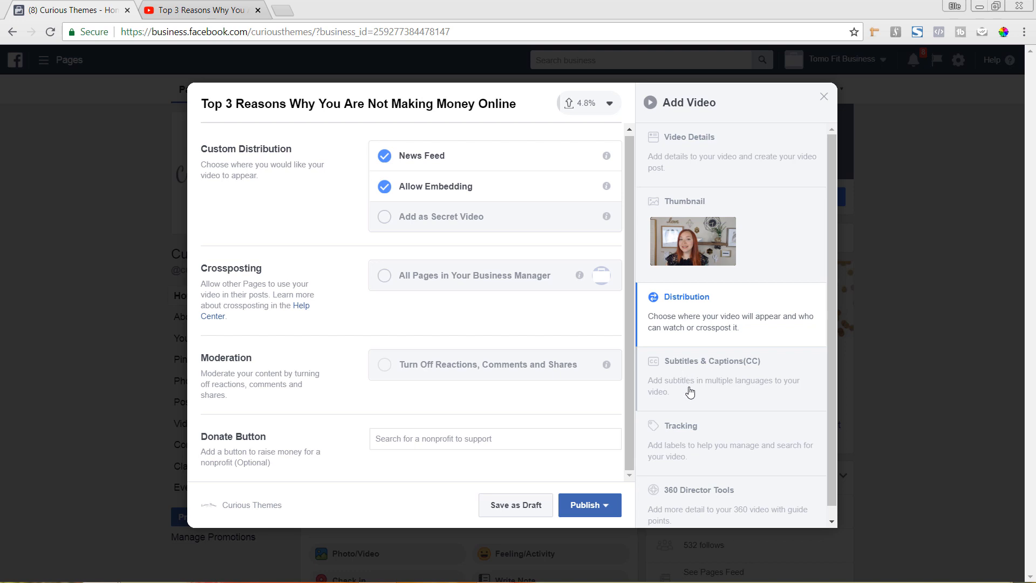
scroll(686, 391, down, 1)
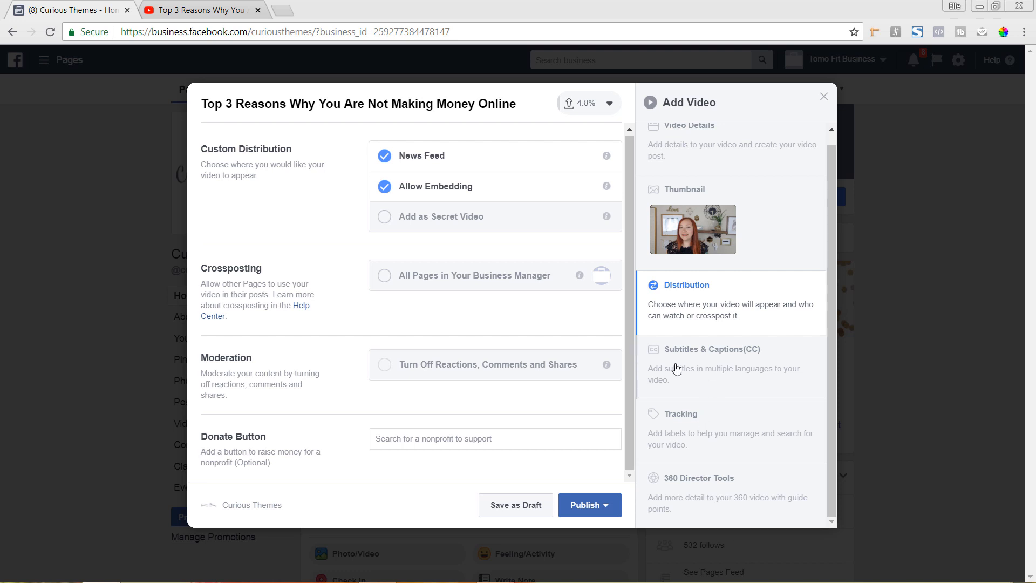
click(705, 432)
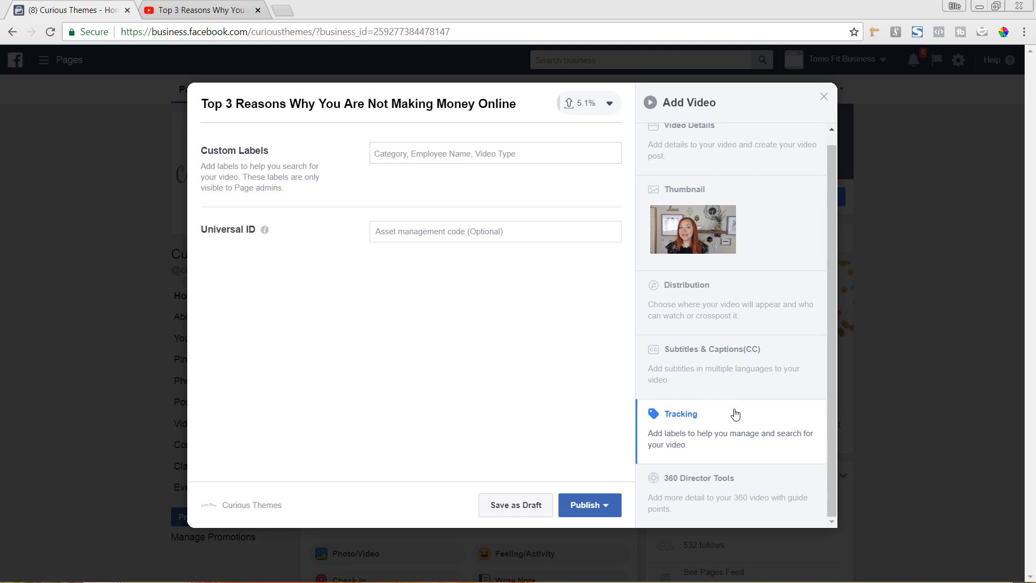
click(696, 494)
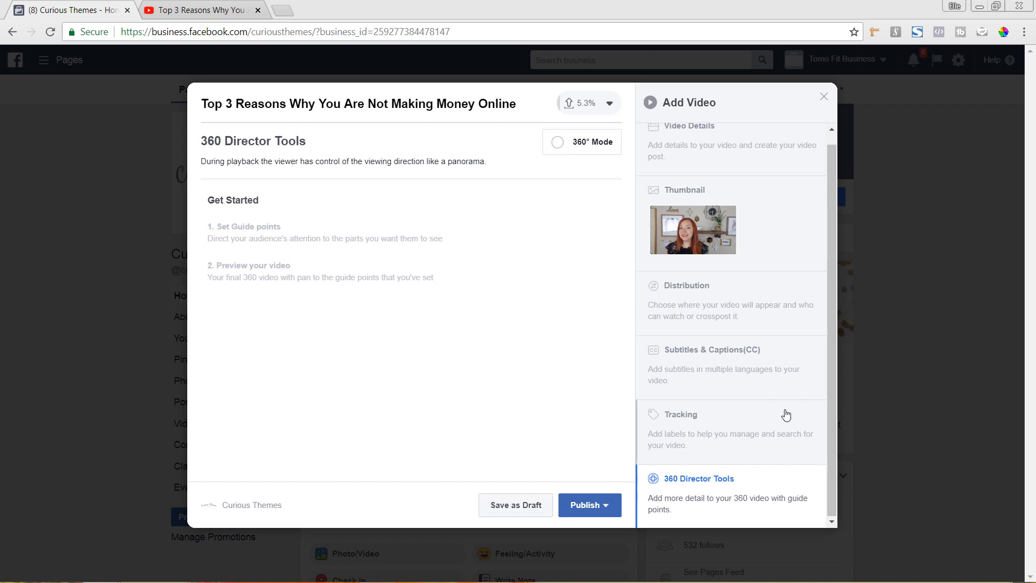
scroll(786, 415, up, 1)
click(735, 173)
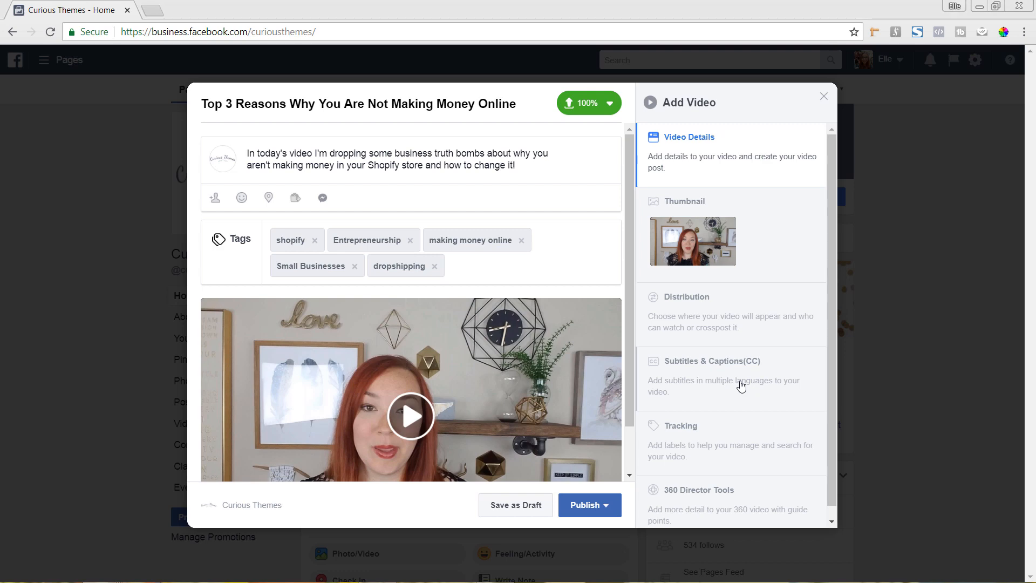
Set the main spoken language of the video to English in the subtitles and captions settings.
click(741, 386)
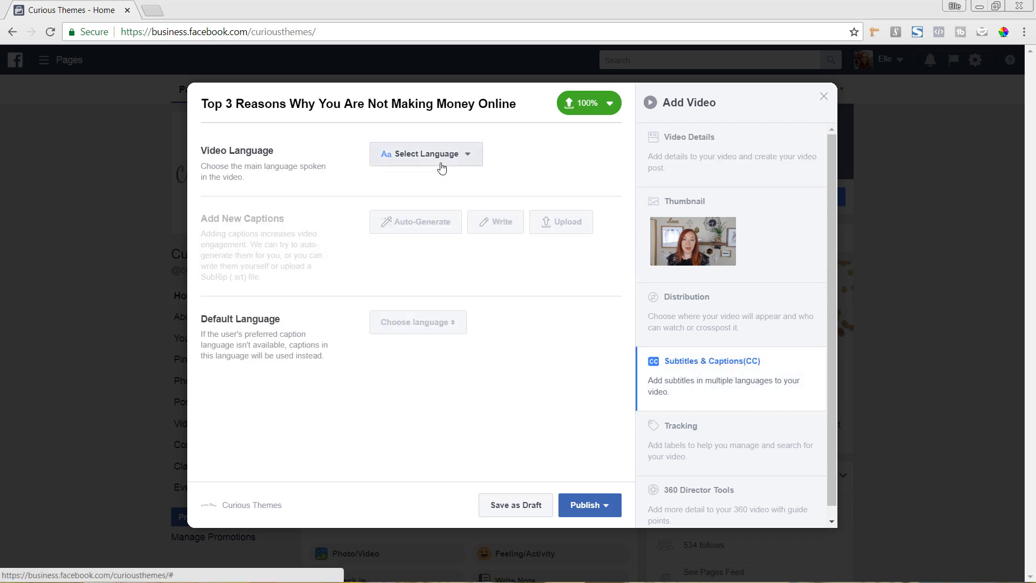
click(437, 158)
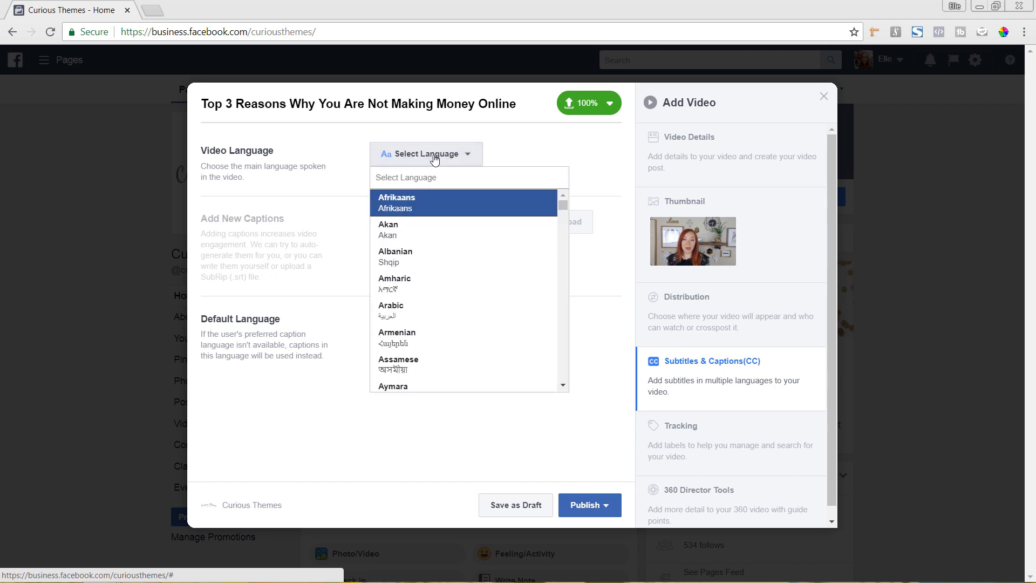
text(en)
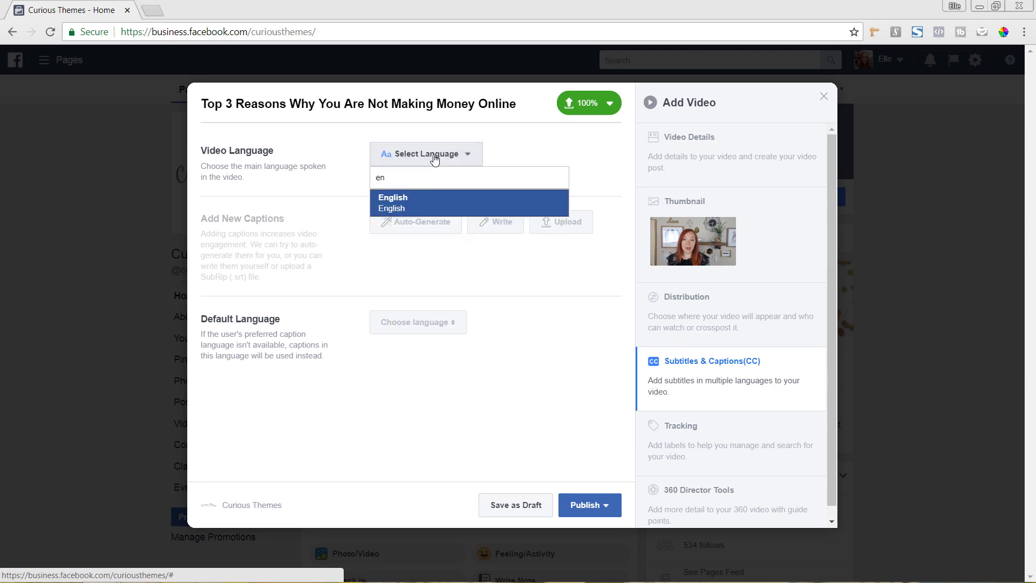
key(Return)
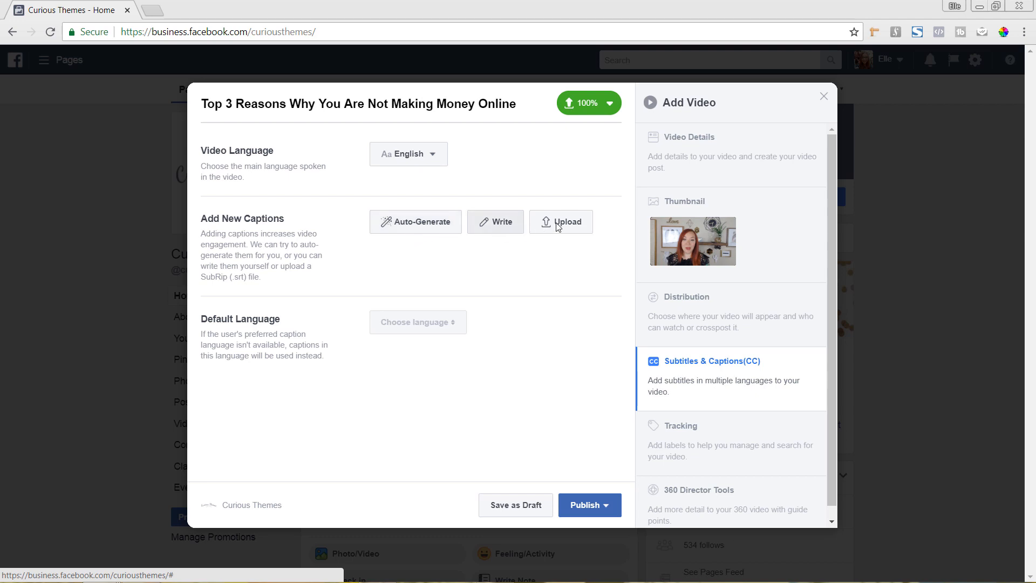
Auto-generate English captions for the video and set the default caption language to English.
click(407, 229)
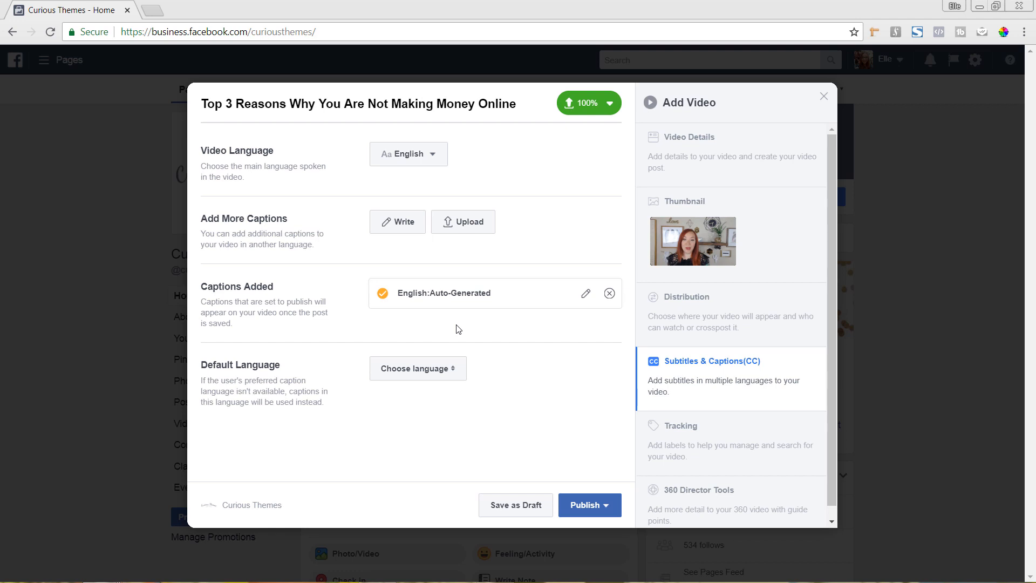
click(416, 367)
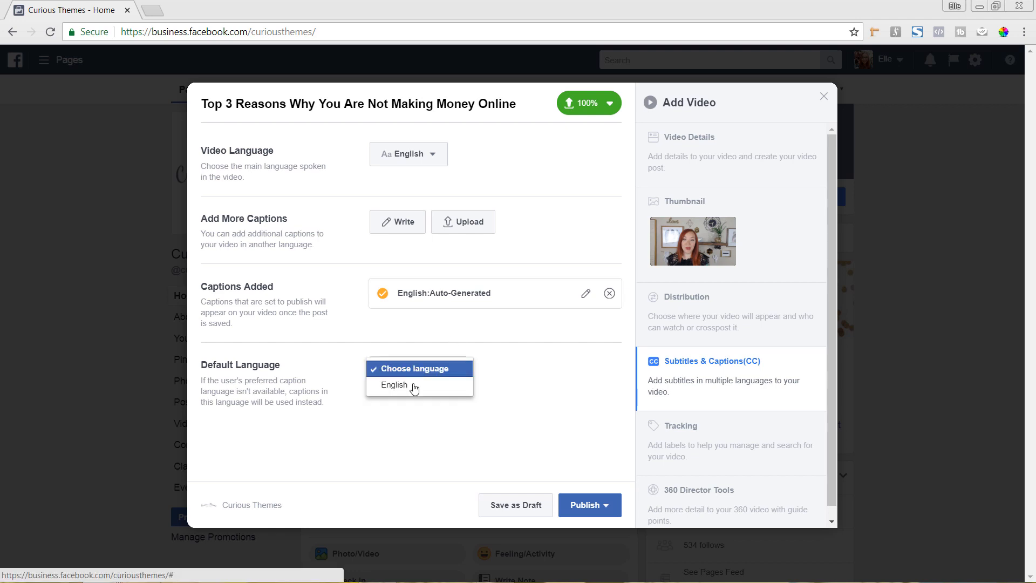
click(414, 385)
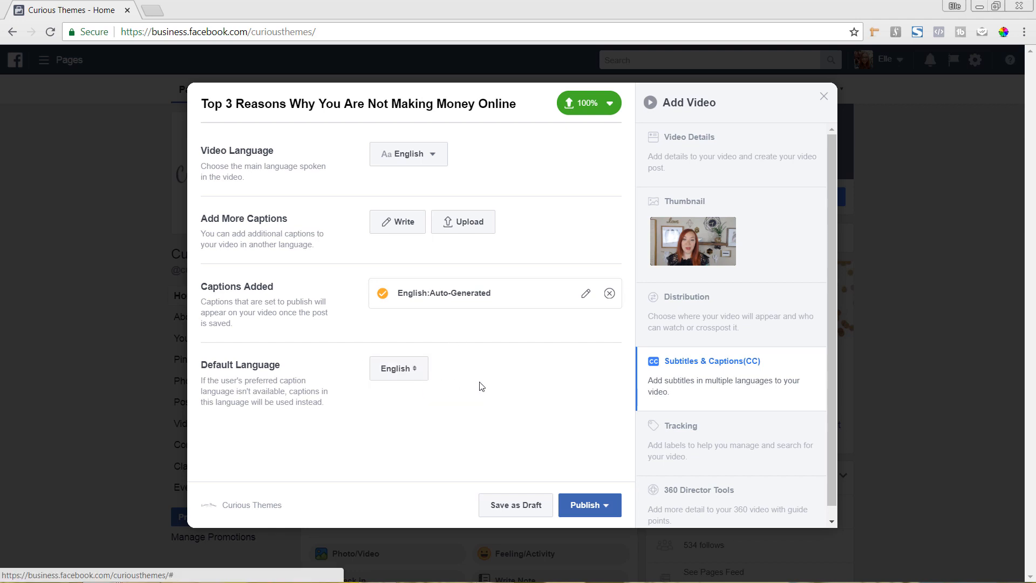
Open the auto-generated English captions, play a few seconds of the video, read through the caption lines and leave without editing.
click(585, 294)
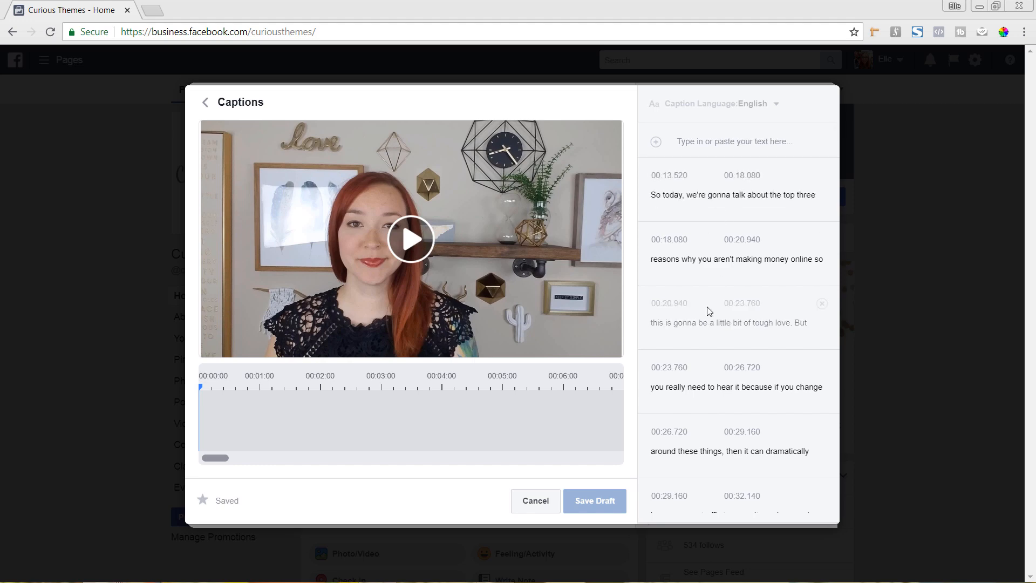
click(418, 241)
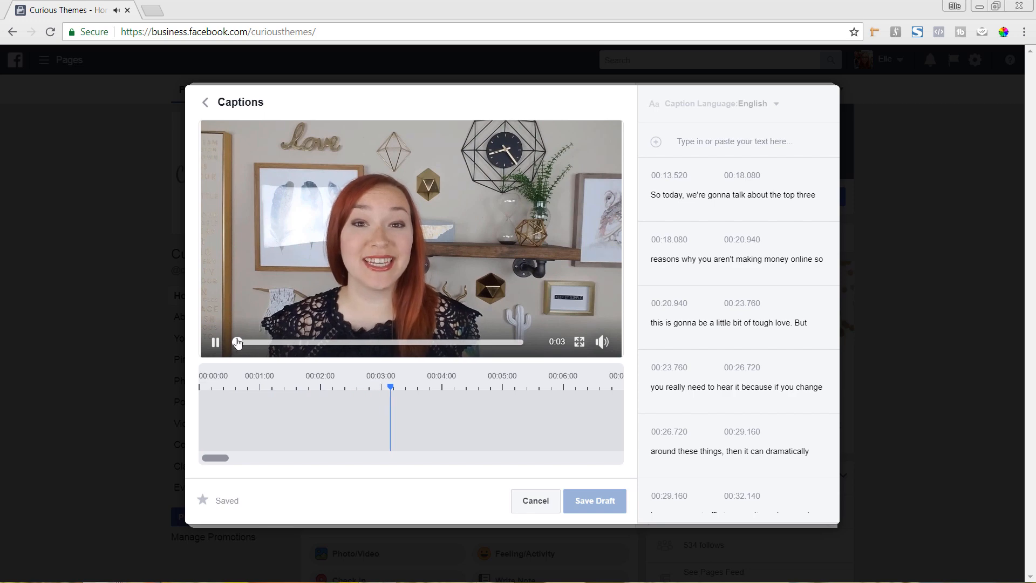
click(215, 343)
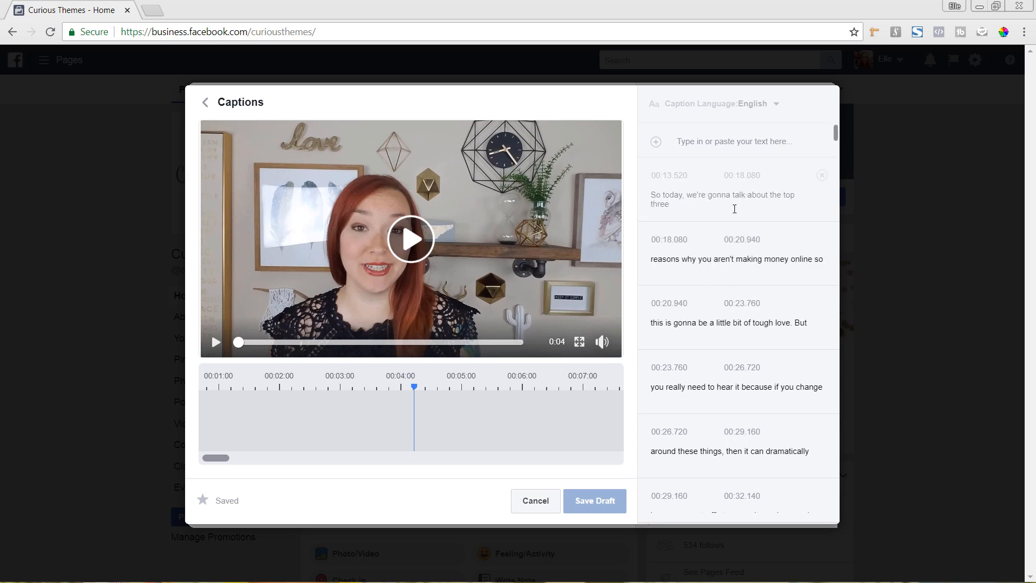
scroll(731, 325, down, 2)
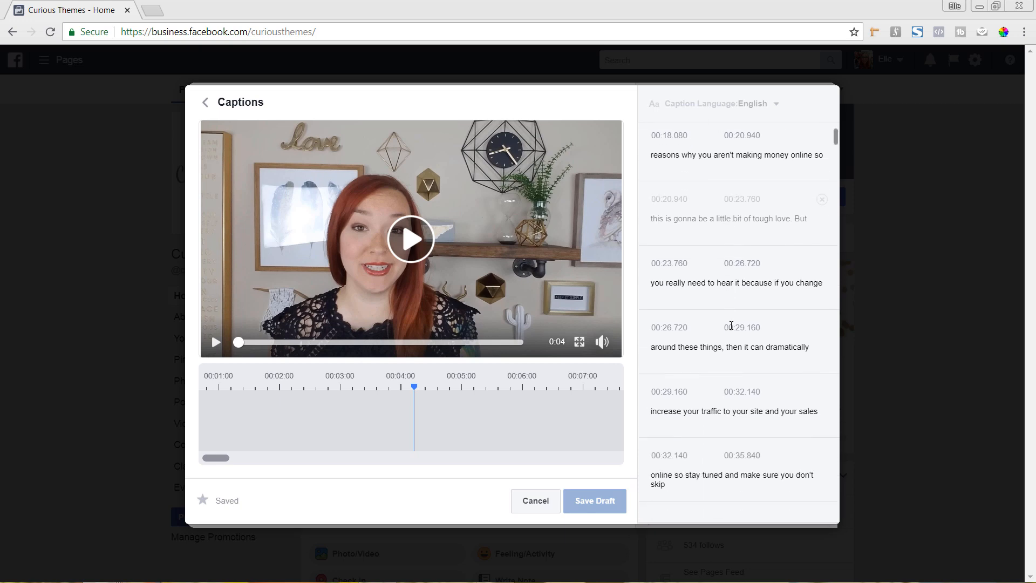
scroll(731, 325, down, 2)
scroll(731, 325, up, 2)
scroll(730, 327, down, 8)
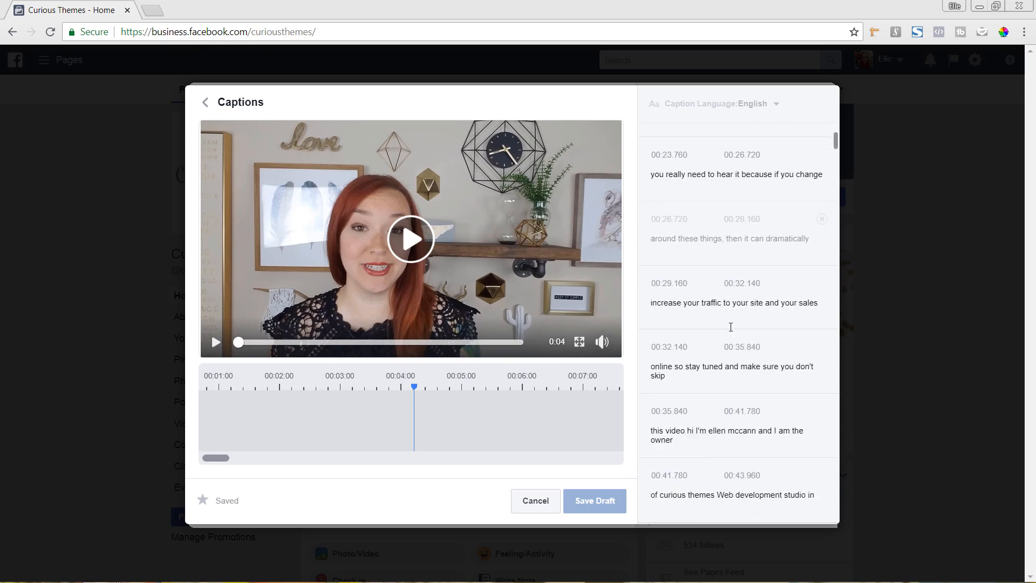
scroll(733, 326, up, 3)
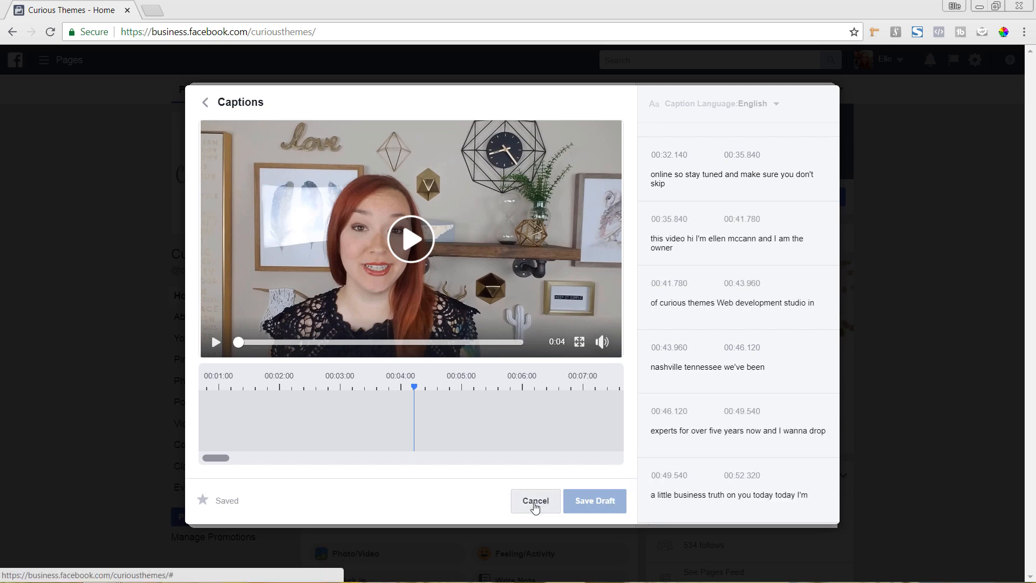
click(535, 508)
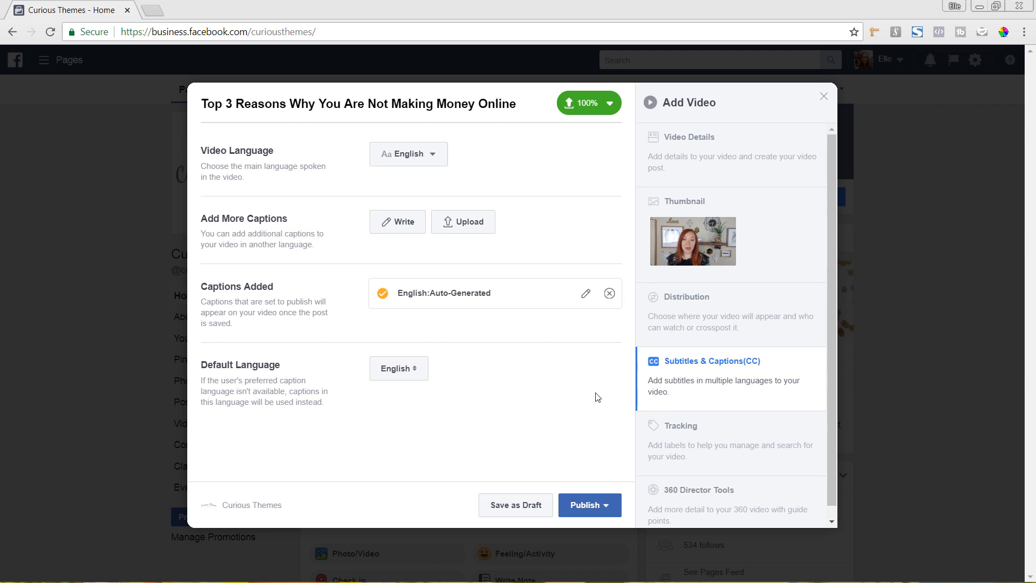
Browse the auto-generated thumbnail images and select the smiling frame immediately after the black one as the video's thumbnail.
click(757, 241)
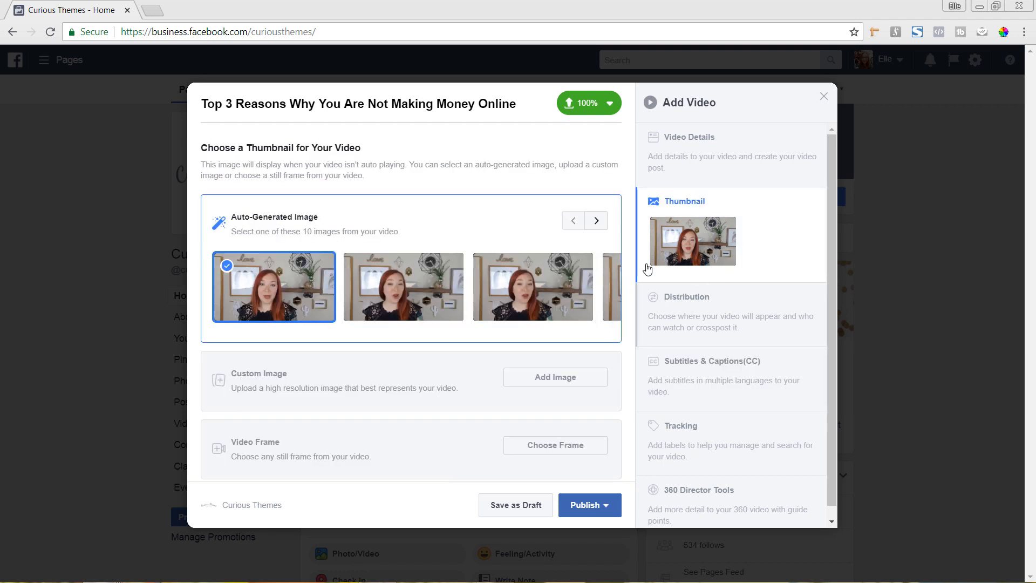
click(595, 221)
click(596, 221)
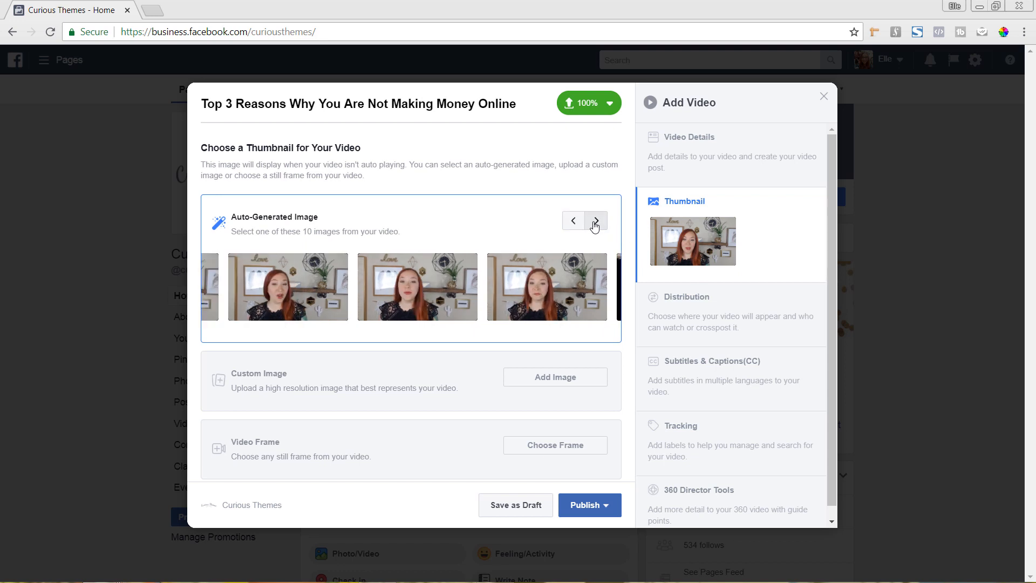
click(596, 221)
click(595, 221)
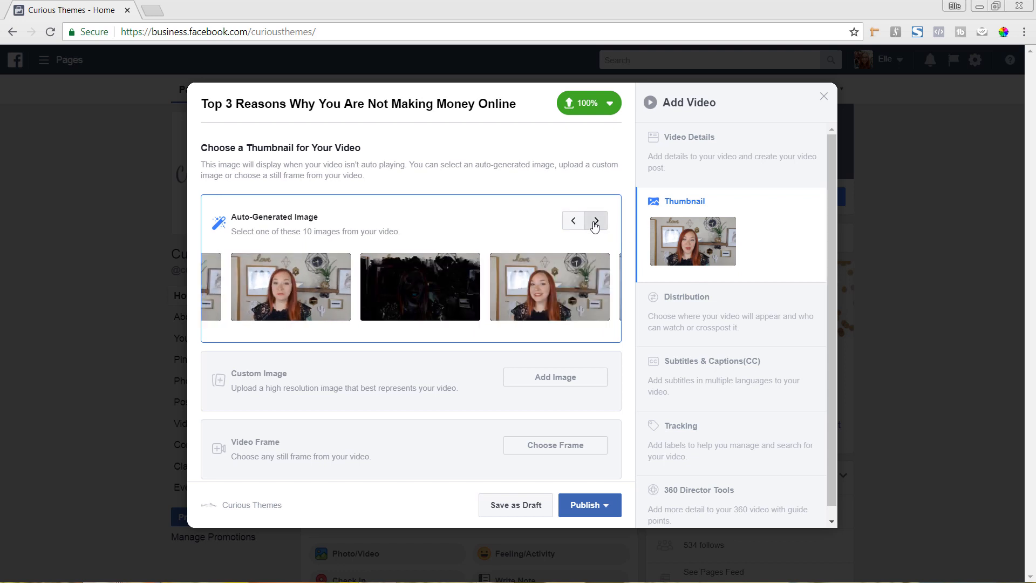
click(596, 221)
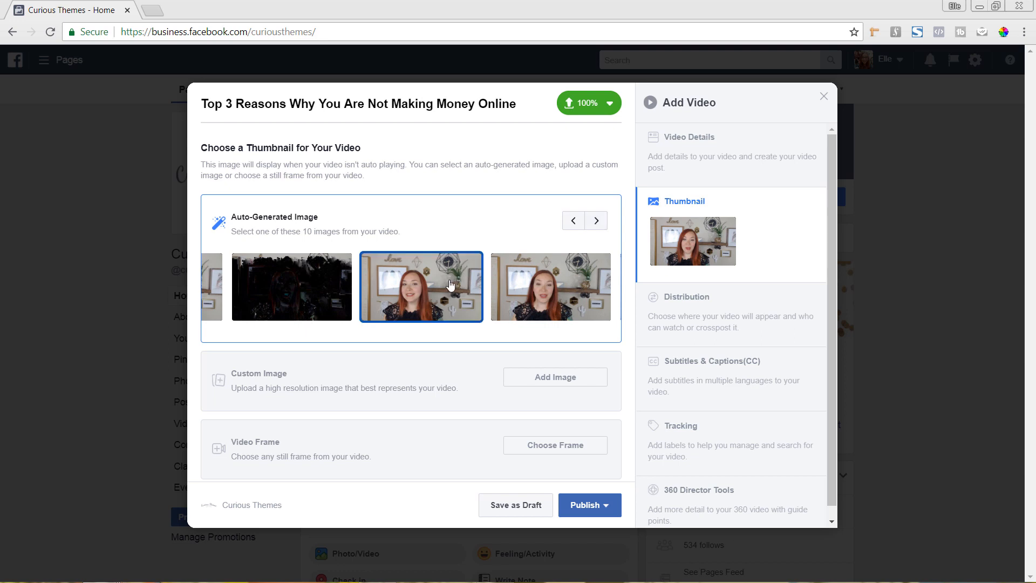
click(598, 222)
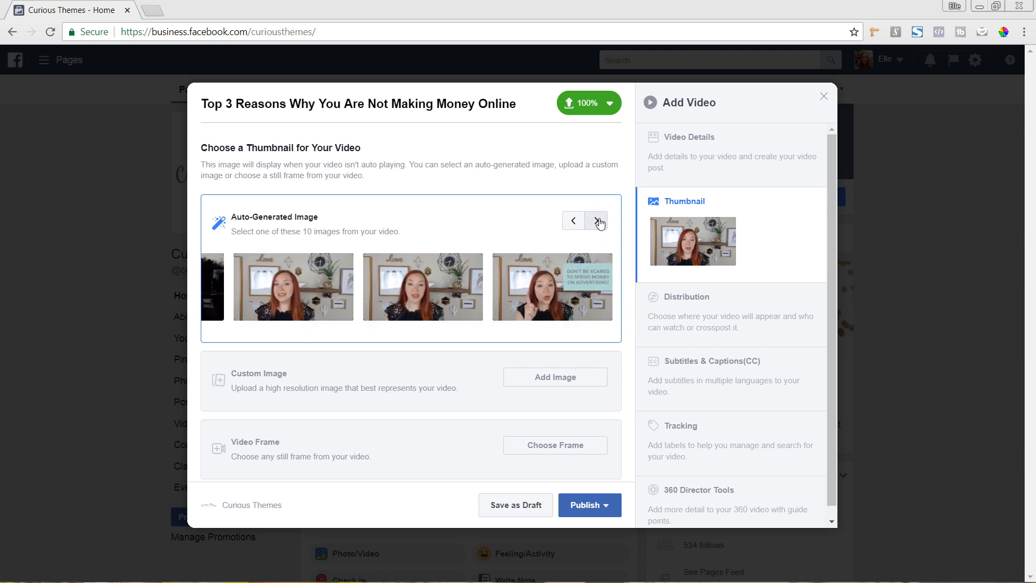
click(305, 278)
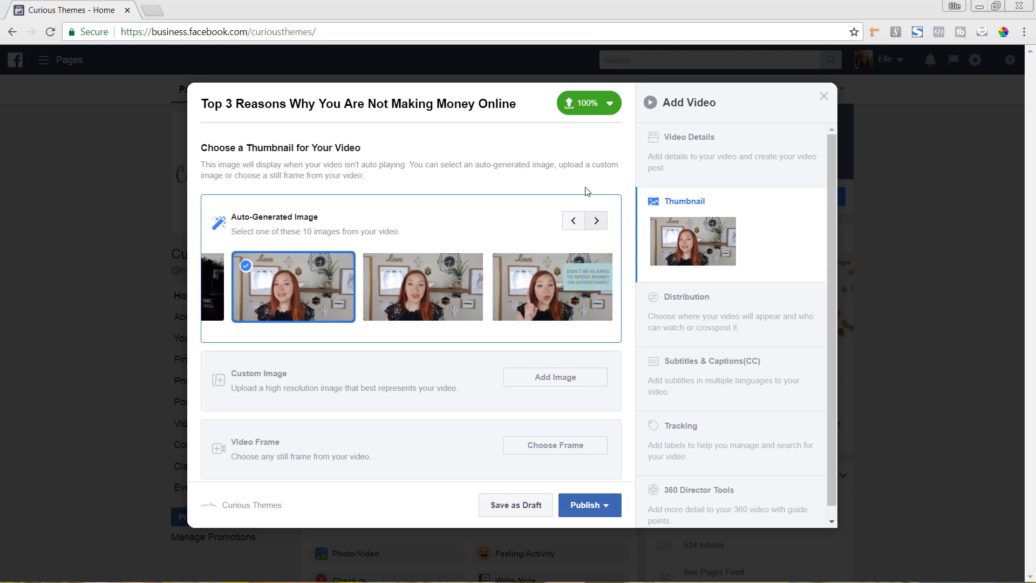
Publish the video to the page immediately and check its new post in the page feed.
click(588, 510)
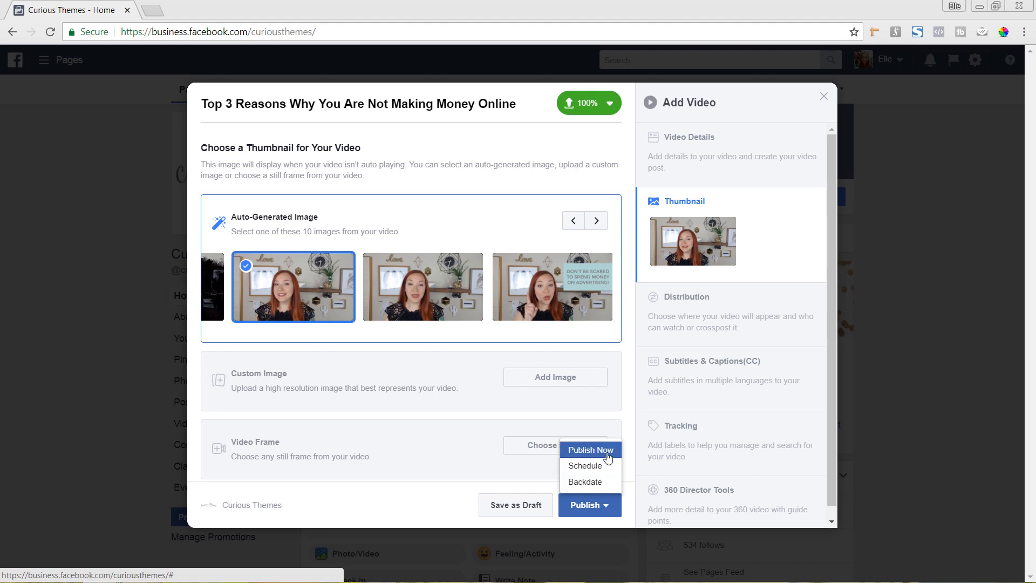
click(608, 456)
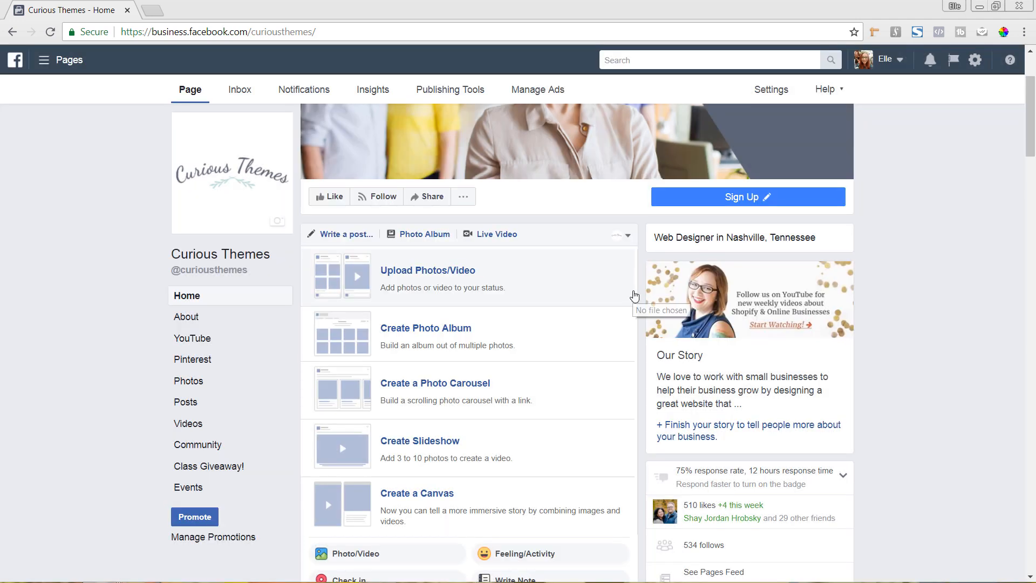
scroll(642, 276, down, 8)
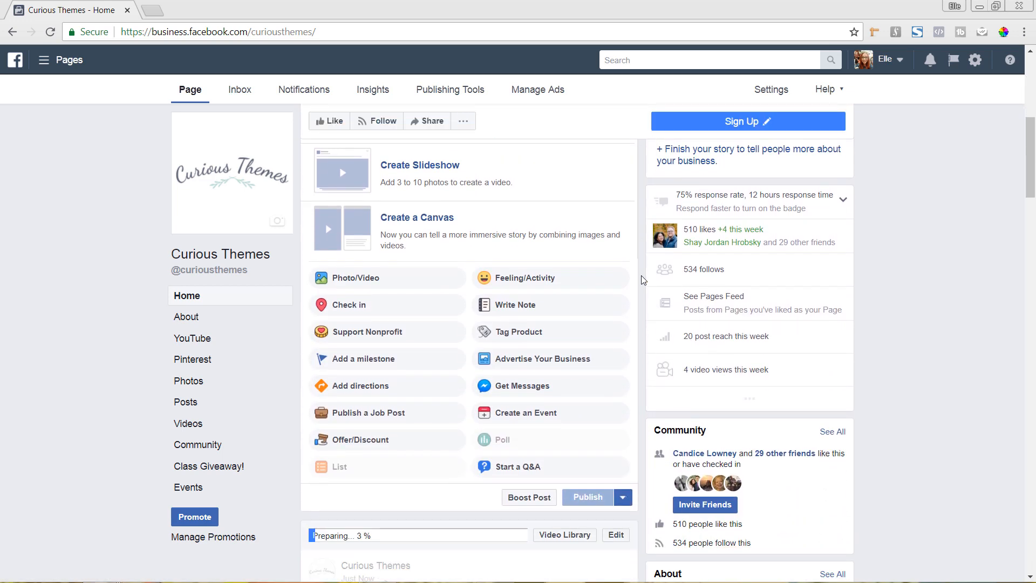
scroll(641, 275, down, 3)
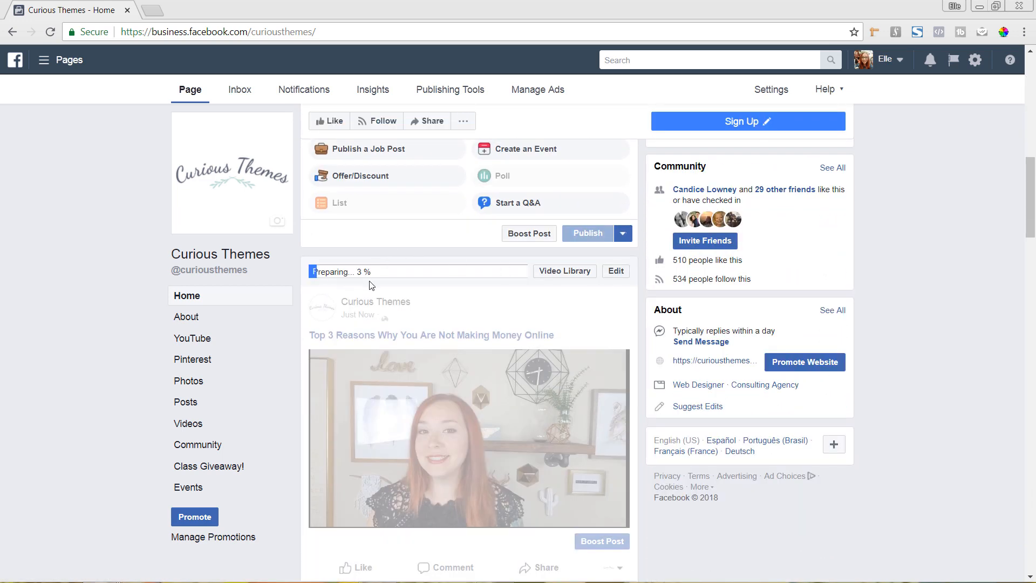
scroll(442, 301, down, 1)
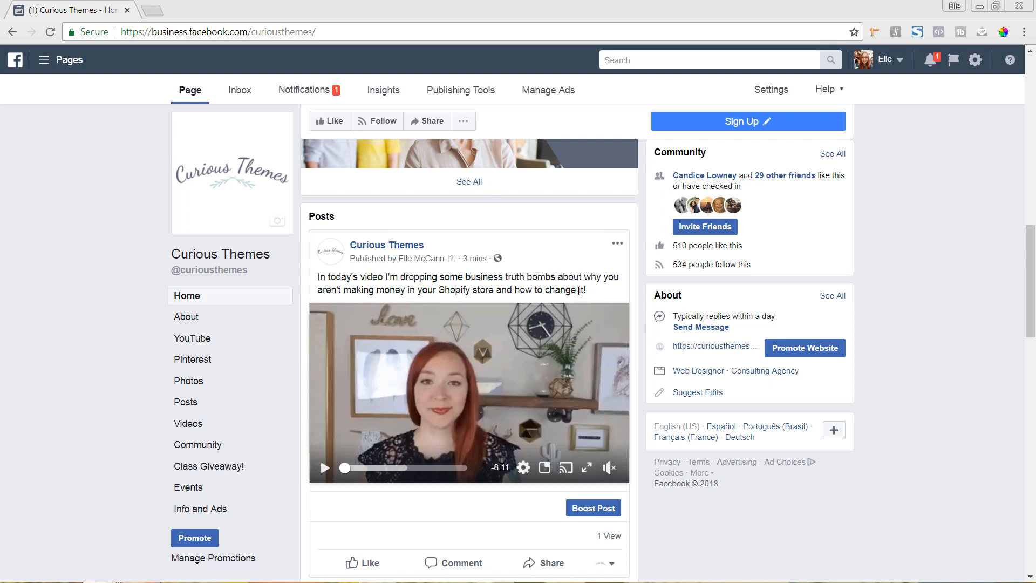
Open the published video post for editing, review its captions and video details, and save it.
click(617, 244)
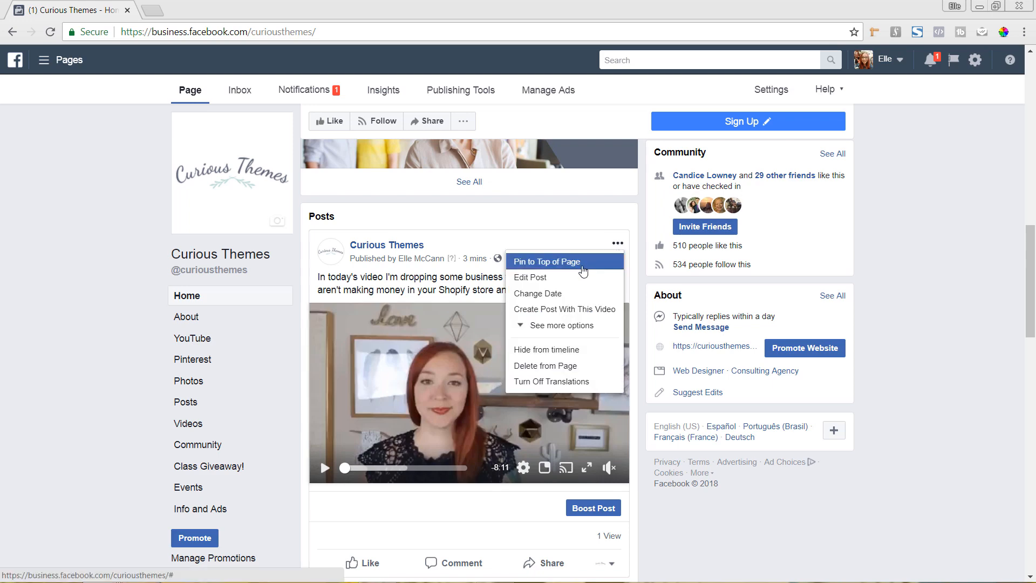
click(571, 278)
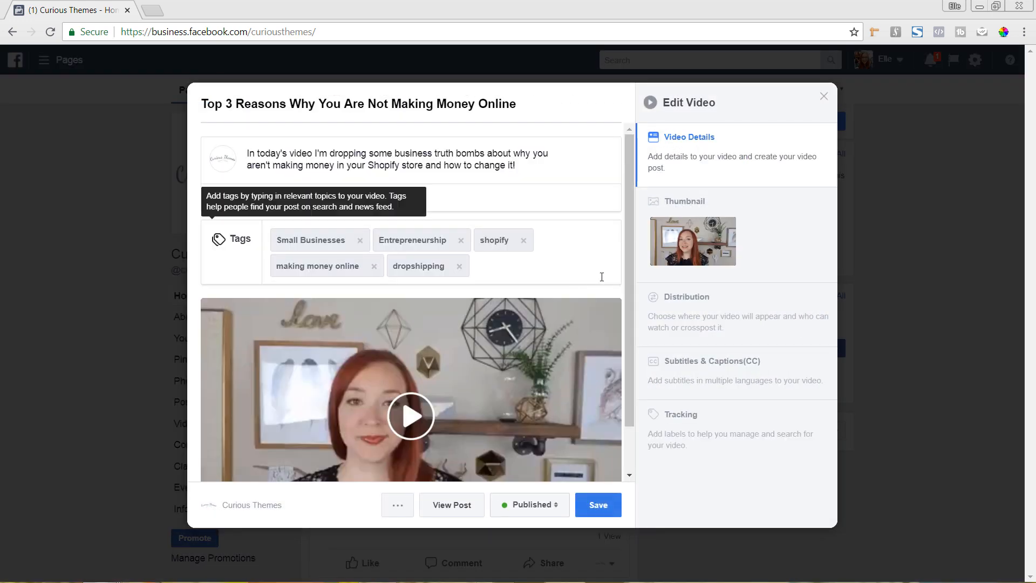
click(705, 372)
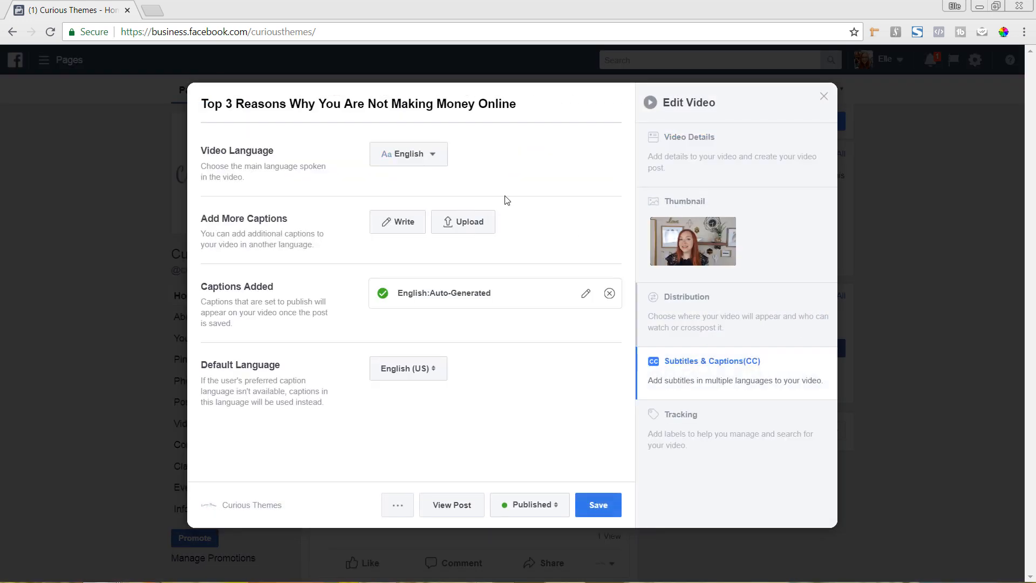
click(671, 155)
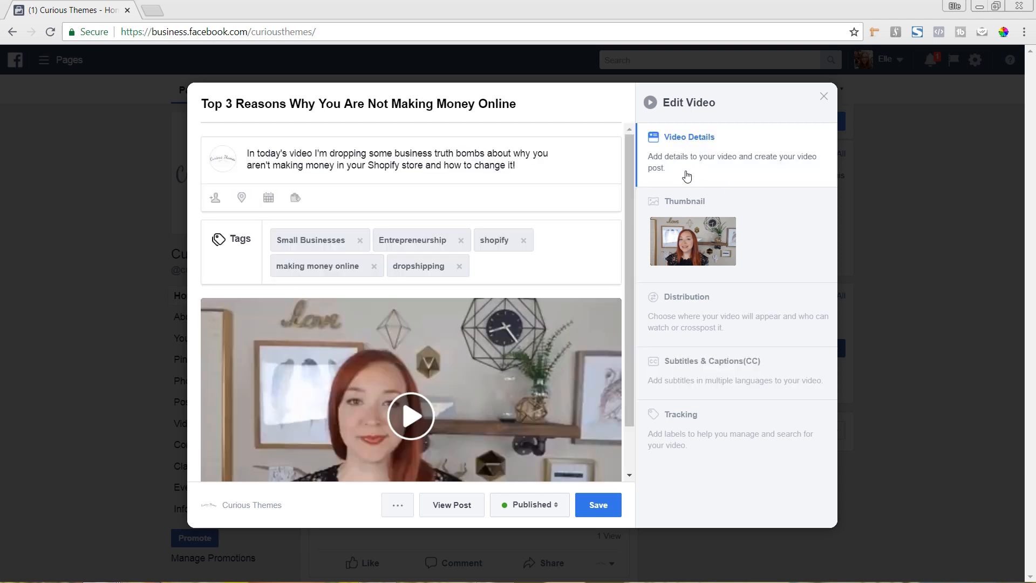
click(610, 510)
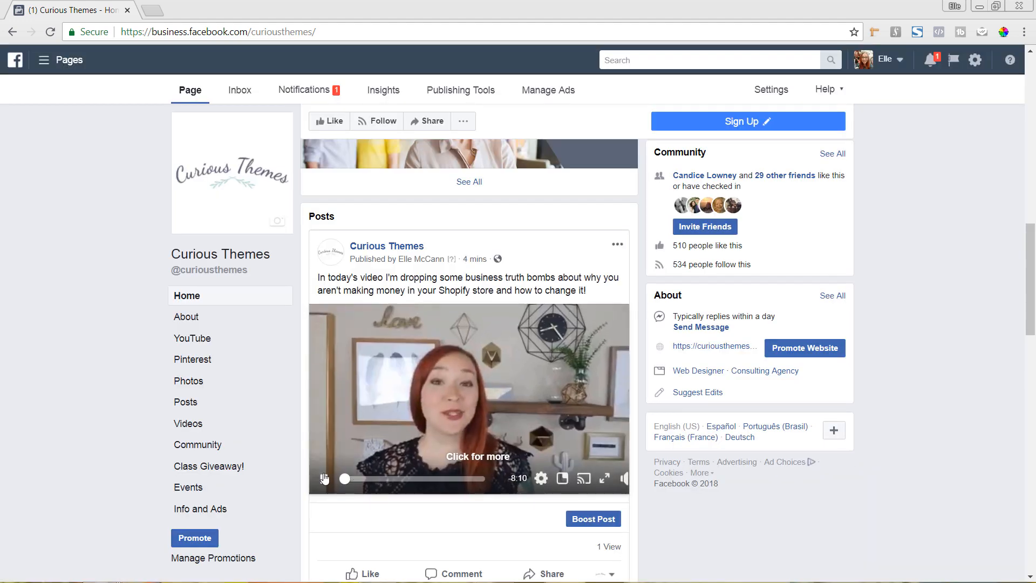
Pause the video playing in the newly published post and look over the post's sharing options.
click(325, 479)
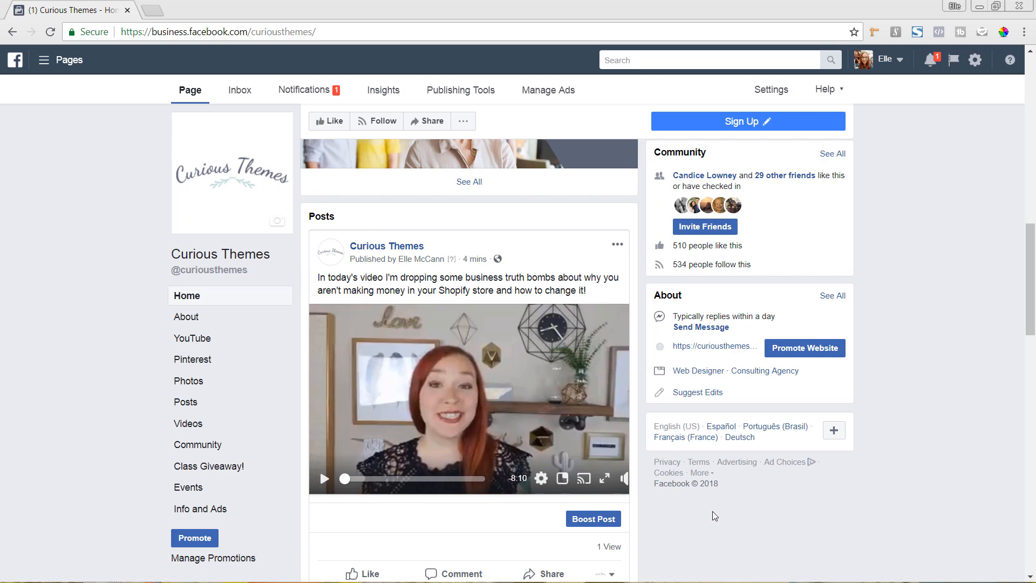
scroll(712, 512, down, 1)
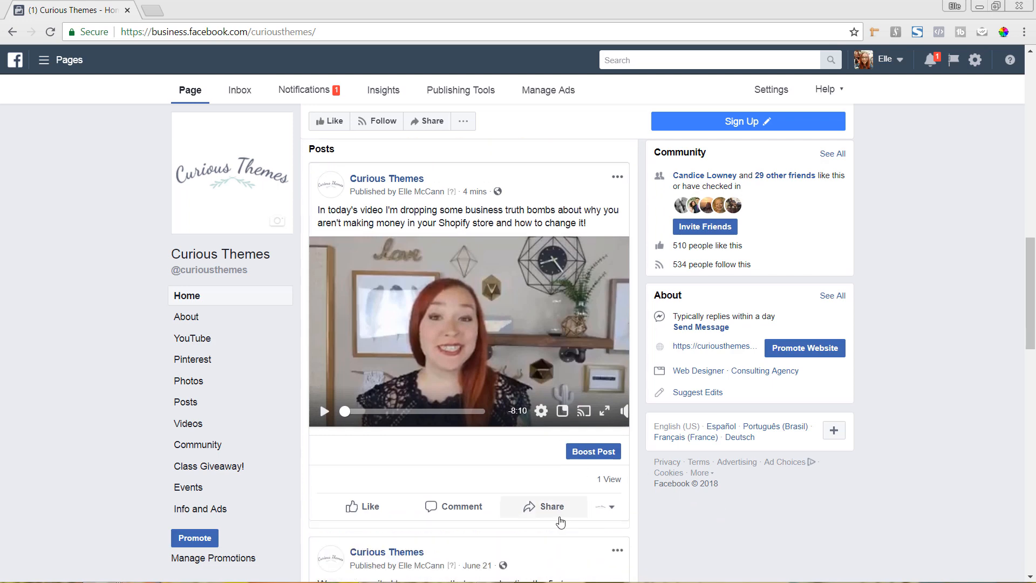